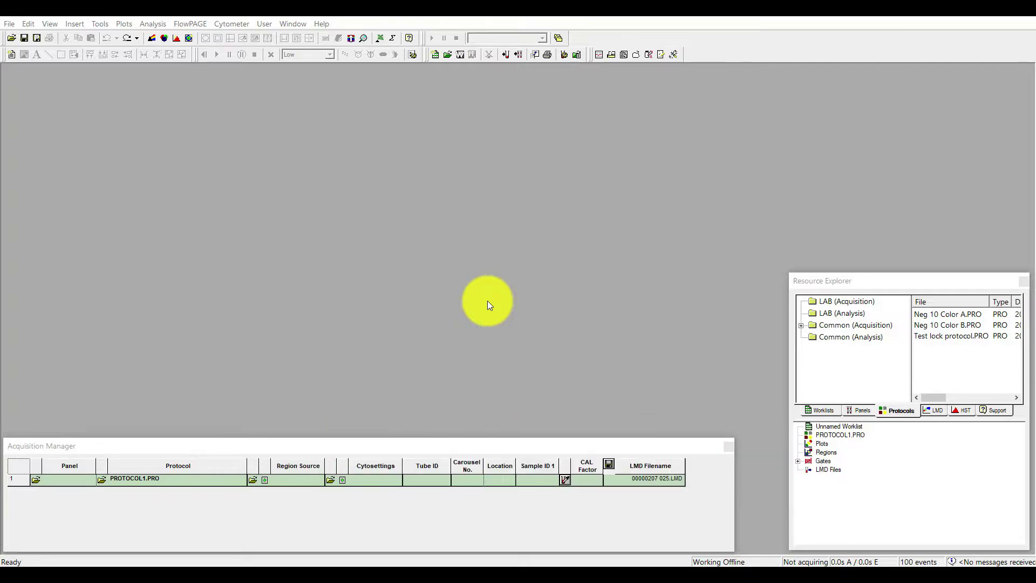
Create a dot plot with the default FS INT LIN/SS INT LIN parameters, centred and enlarged.
{"action": "left_click", "coordinate": [488, 302]}
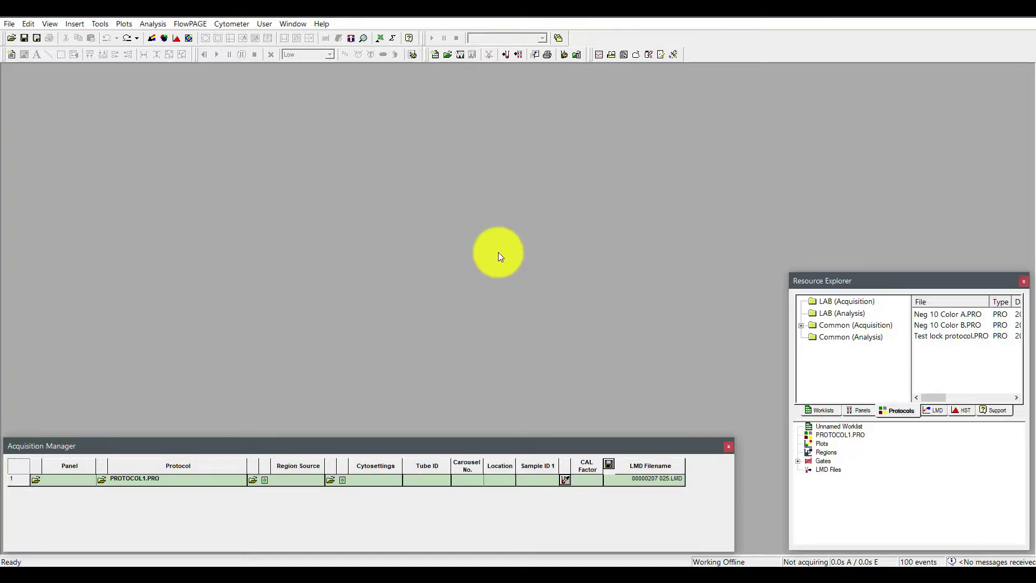
{"action": "left_click", "coordinate": [163, 37]}
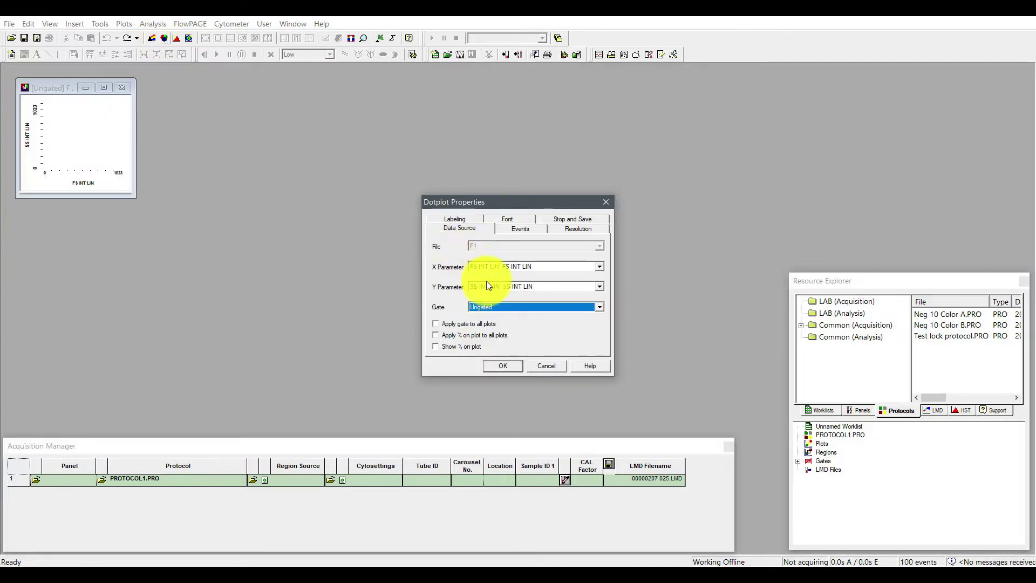
{"action": "left_click", "coordinate": [496, 368]}
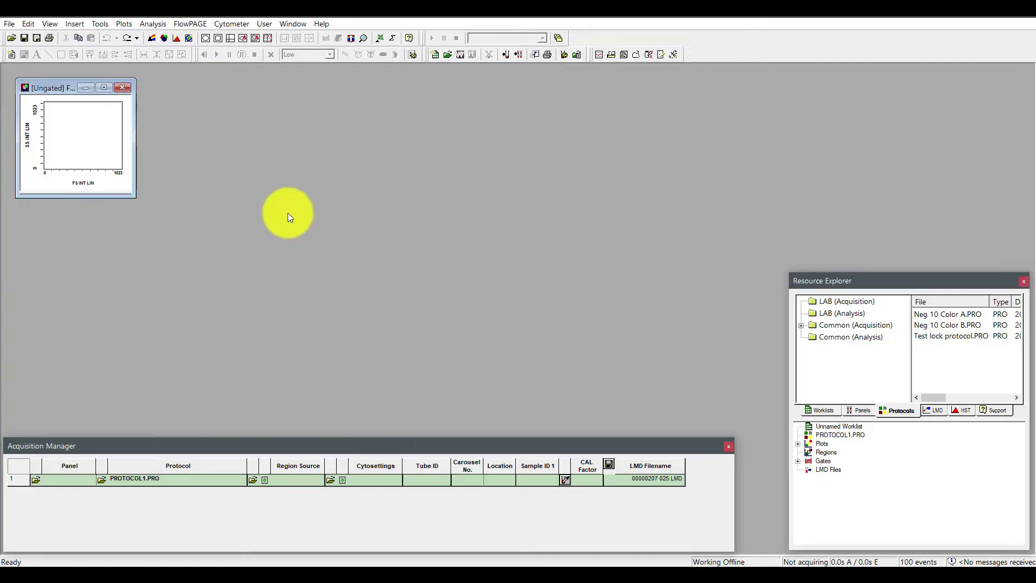
{"action": "left_click_drag", "start_coordinate": [70, 89], "coordinate": [332, 179]}
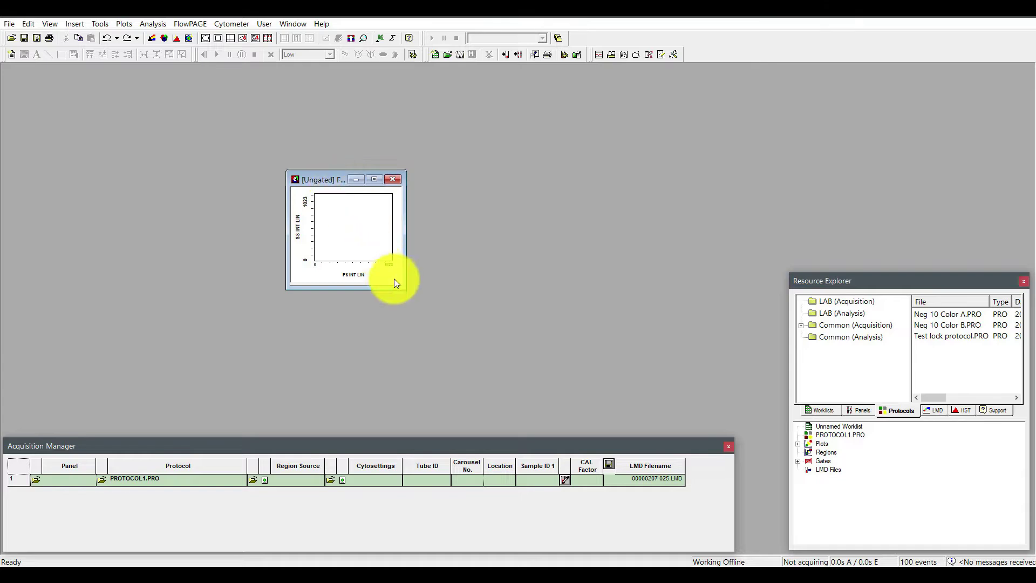
{"action": "left_click_drag", "start_coordinate": [405, 287], "coordinate": [462, 344]}
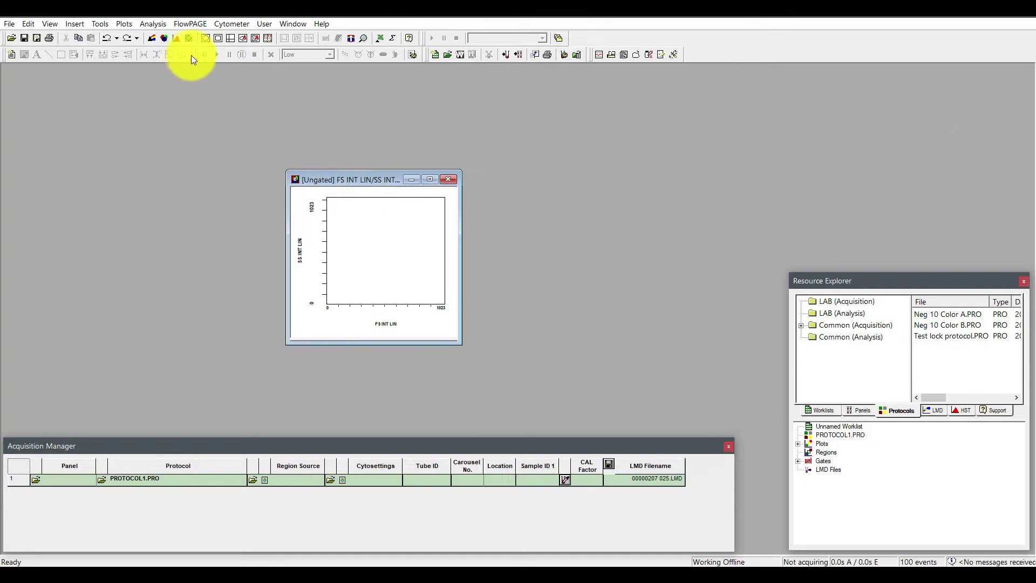
Add a default FS INT LIN/SS INT LIN density plot right of the dot plot, enlarged to match.
{"action": "left_click", "coordinate": [190, 42]}
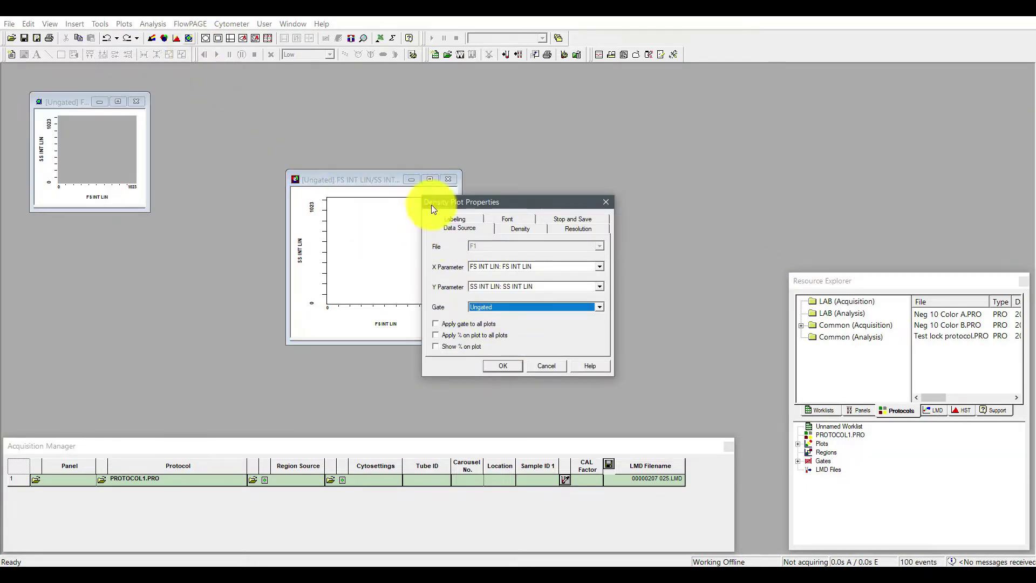
{"action": "left_click", "coordinate": [500, 366]}
{"action": "left_click_drag", "start_coordinate": [79, 103], "coordinate": [514, 184]}
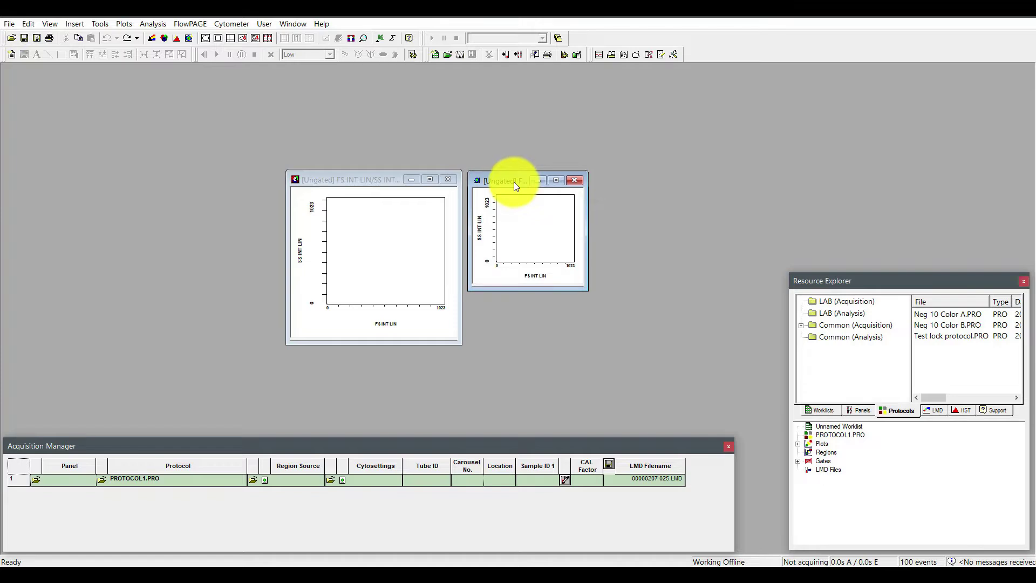
{"action": "left_click_drag", "start_coordinate": [586, 288], "coordinate": [628, 343]}
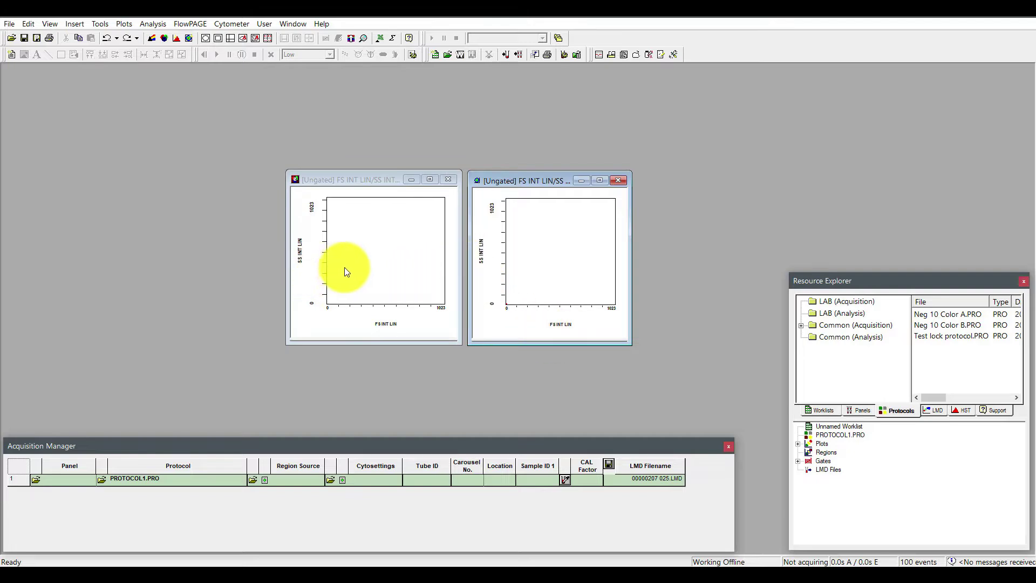
{"action": "left_click", "coordinate": [177, 41]}
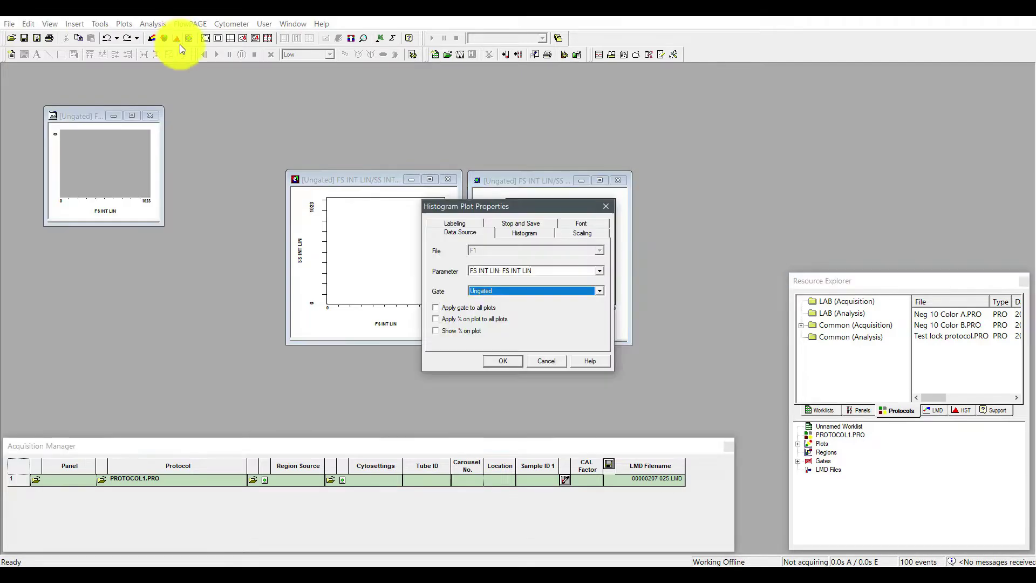
Accept the default FS INT LIN histogram and place it left of the dot plot, enlarged to match.
{"action": "left_click", "coordinate": [503, 360]}
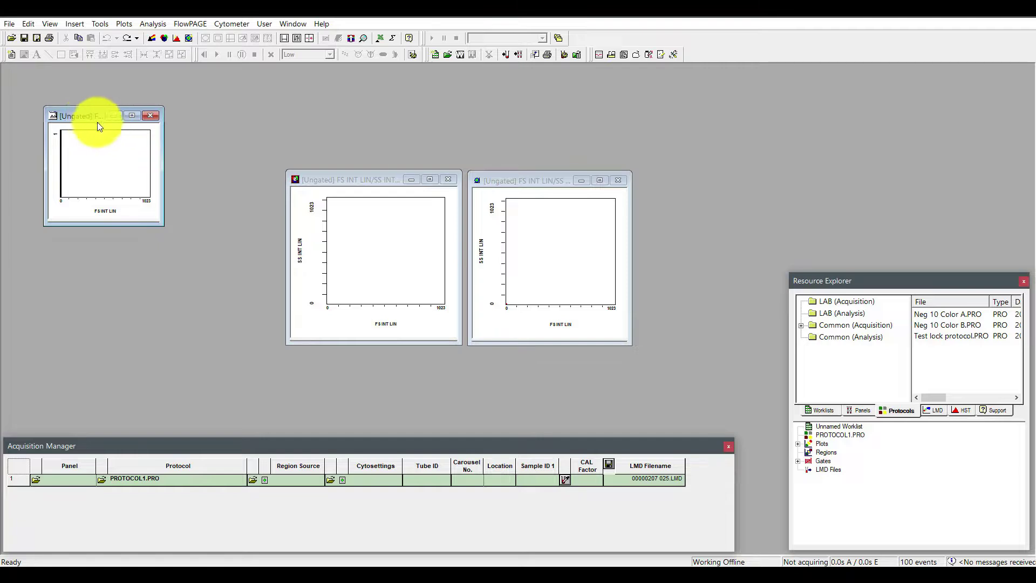
{"action": "left_click_drag", "start_coordinate": [98, 124], "coordinate": [208, 184]}
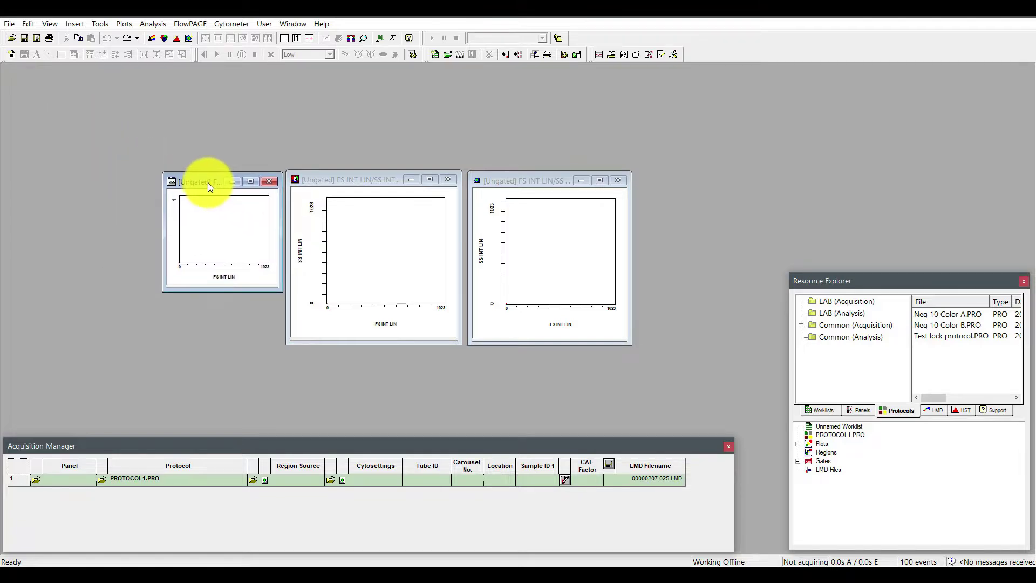
{"action": "left_click_drag", "start_coordinate": [163, 290], "coordinate": [126, 342]}
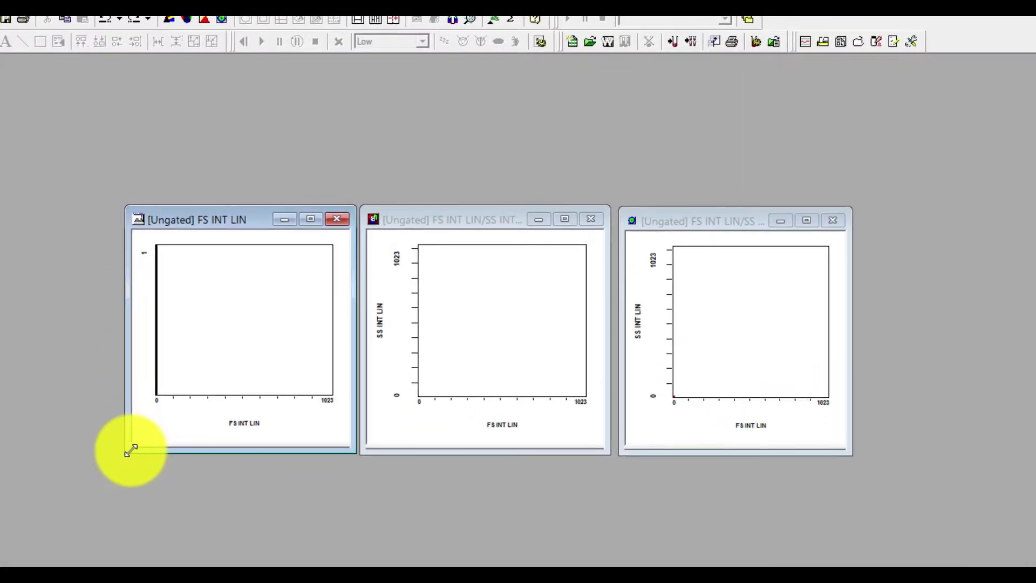
{"action": "mouse_move", "coordinate": [242, 424]}
{"action": "left_mouse_down"}
{"action": "mouse_move", "coordinate": [218, 427]}
{"action": "mouse_move", "coordinate": [249, 432]}
{"action": "left_mouse_up"}
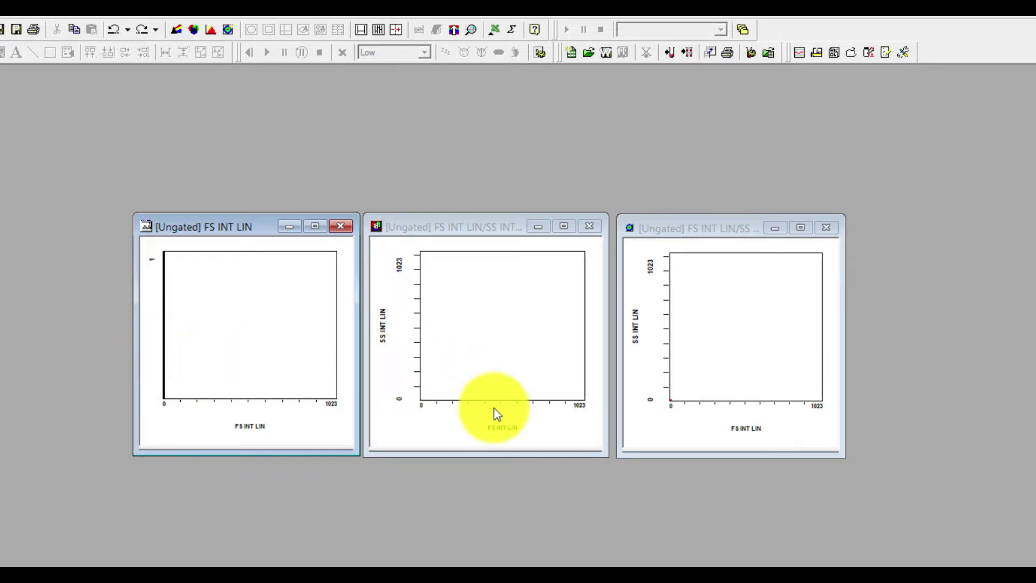
Set the dot plot's axis lettering to font size 14.
{"action": "left_click", "coordinate": [516, 358]}
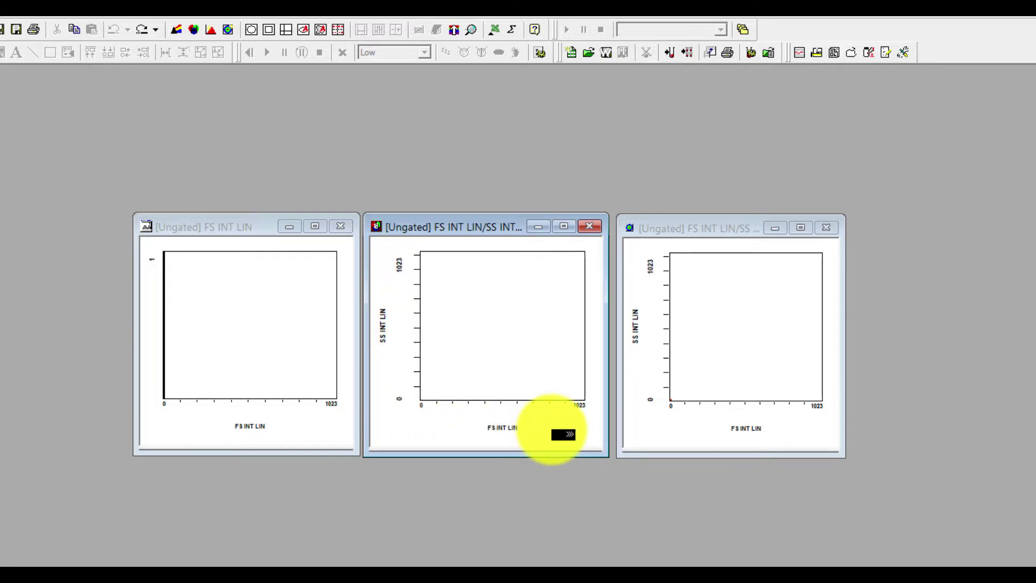
{"action": "double_click", "coordinate": [562, 435]}
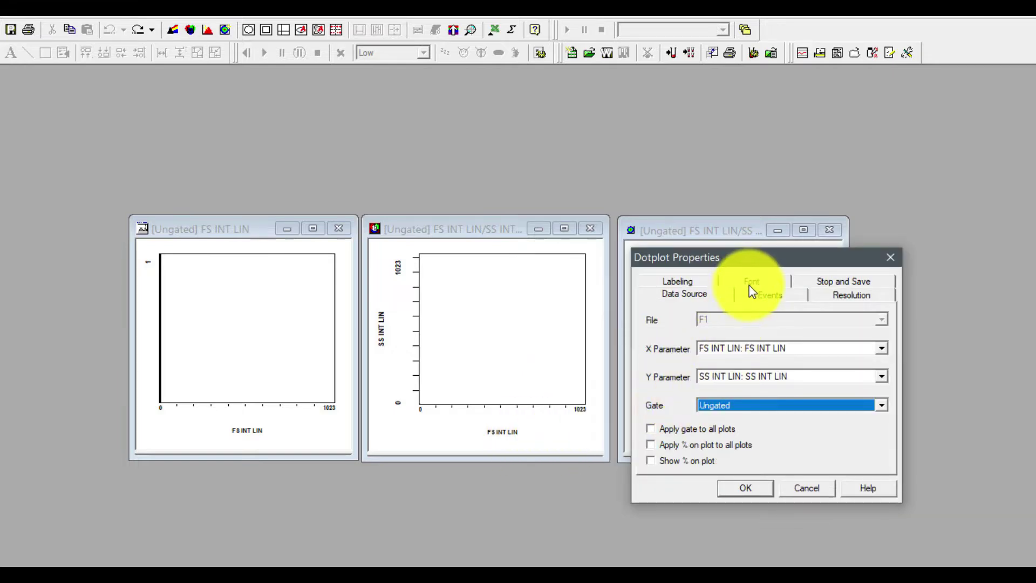
{"action": "left_click", "coordinate": [751, 283]}
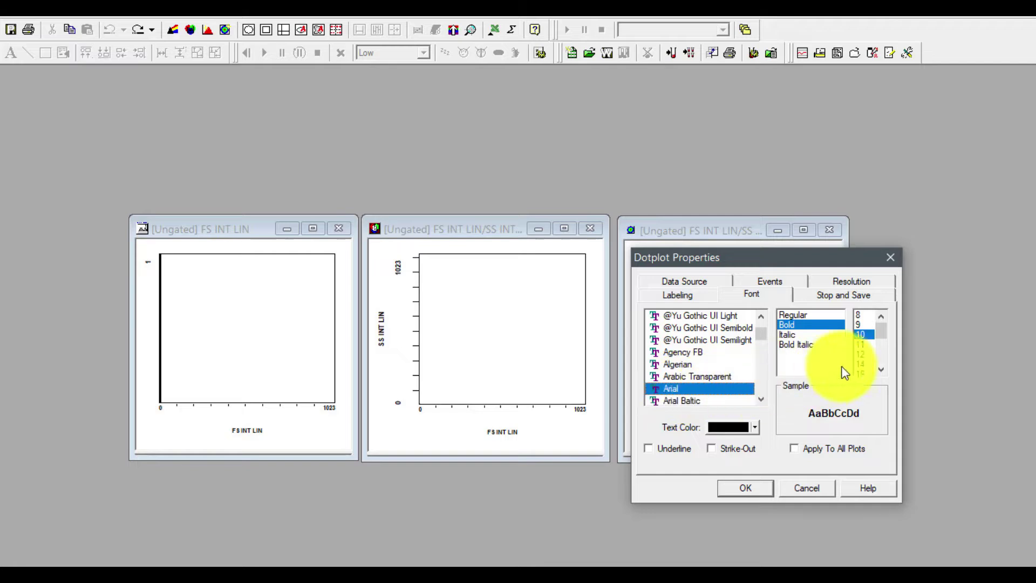
{"action": "left_click", "coordinate": [866, 365]}
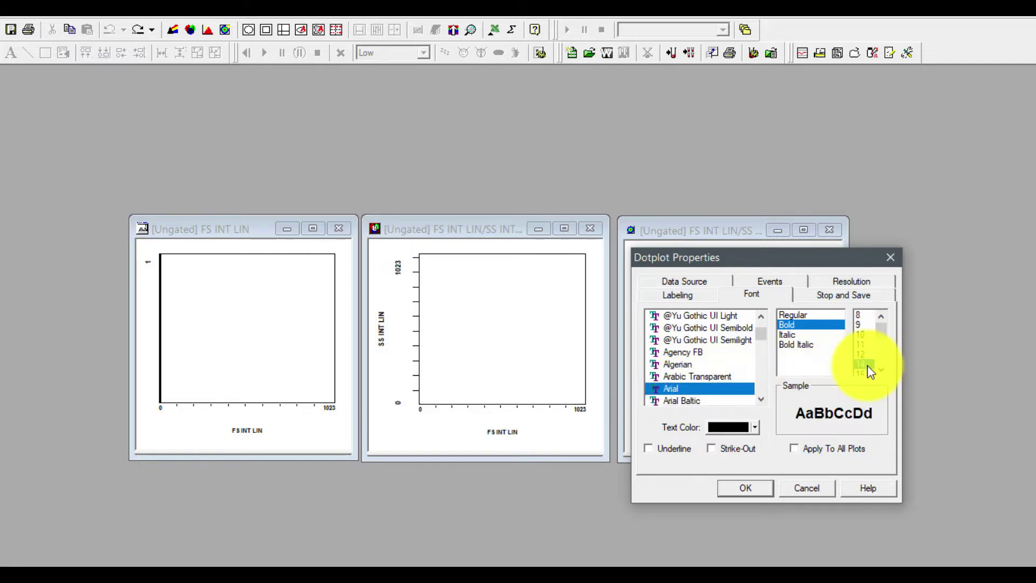
{"action": "left_click", "coordinate": [754, 493]}
{"action": "left_click", "coordinate": [503, 438]}
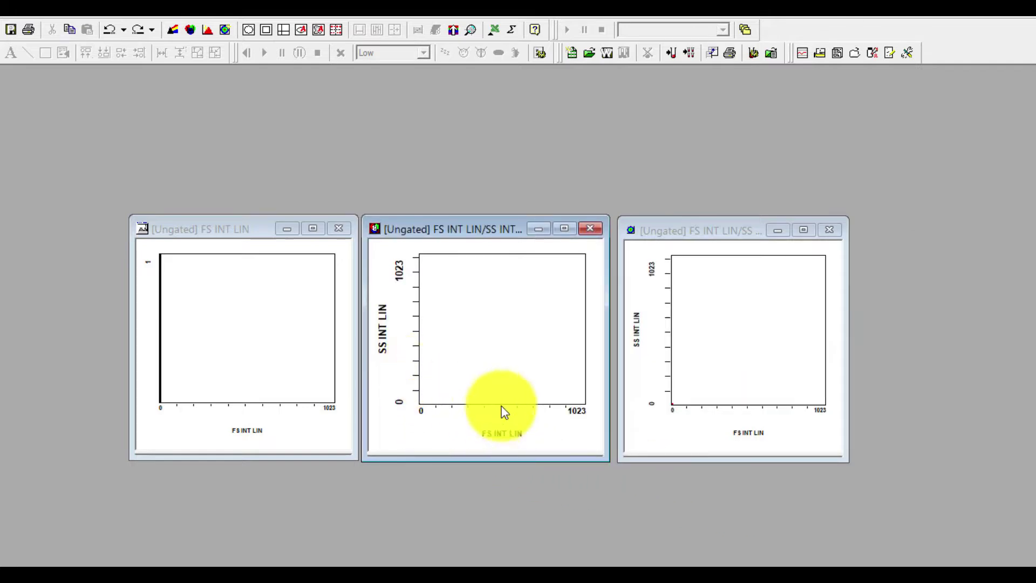
Apply the larger size-14 bold font to the density plot and histogram axis labels.
{"action": "double_click", "coordinate": [801, 438]}
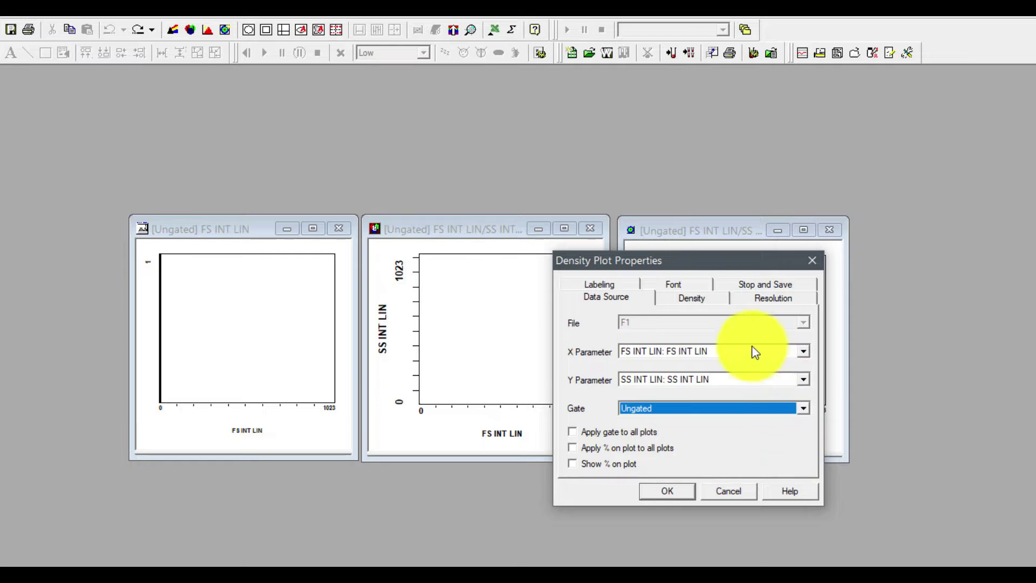
{"action": "left_click", "coordinate": [682, 291]}
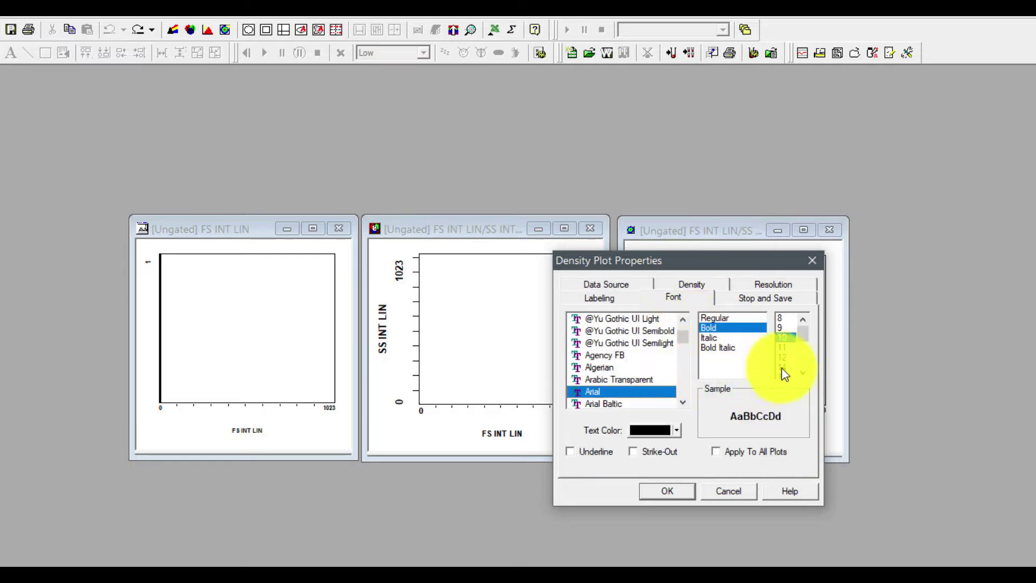
{"action": "left_click", "coordinate": [667, 491]}
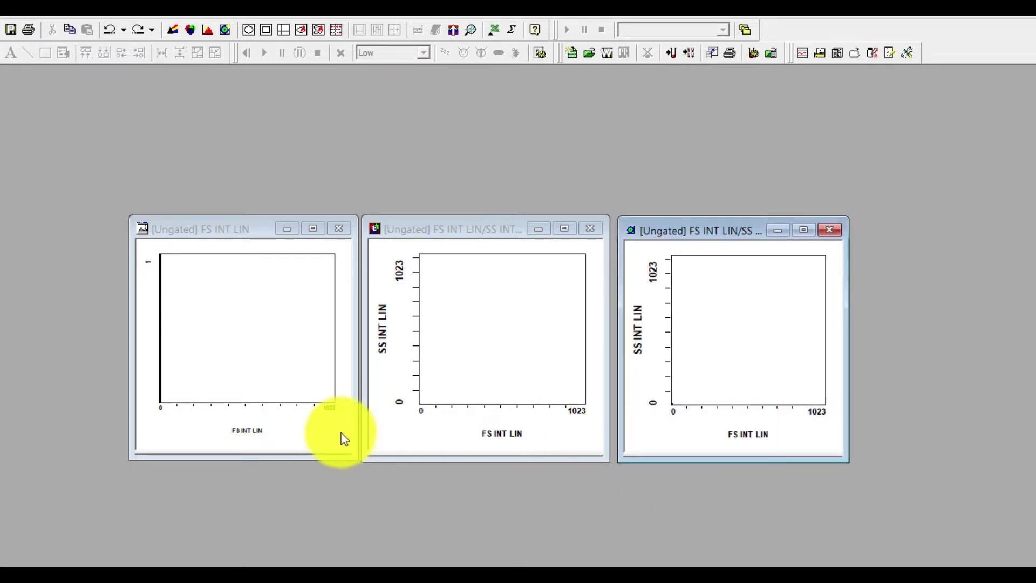
{"action": "double_click", "coordinate": [309, 433]}
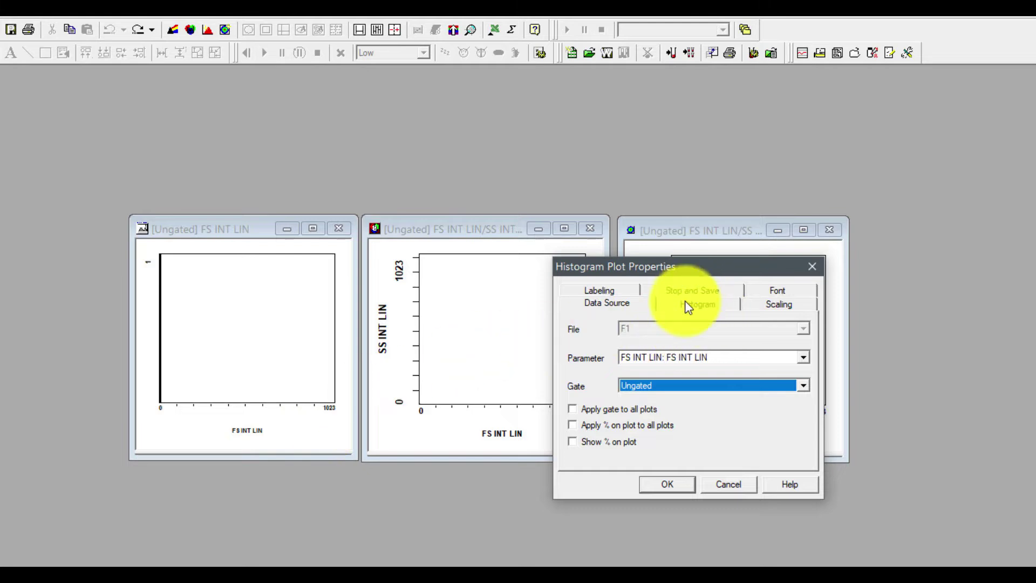
{"action": "left_click", "coordinate": [767, 290]}
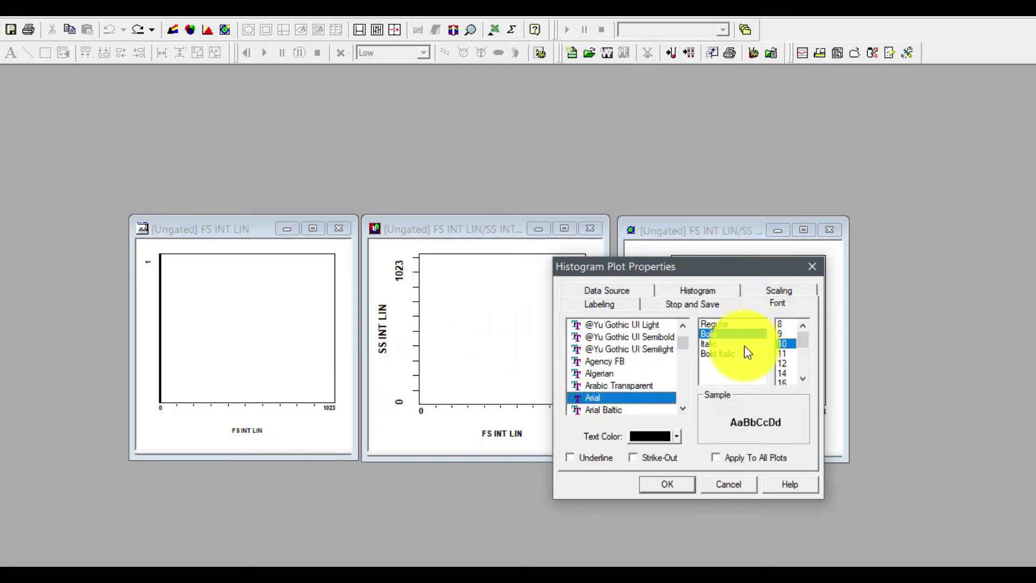
{"action": "left_click", "coordinate": [781, 374]}
{"action": "left_click", "coordinate": [669, 487]}
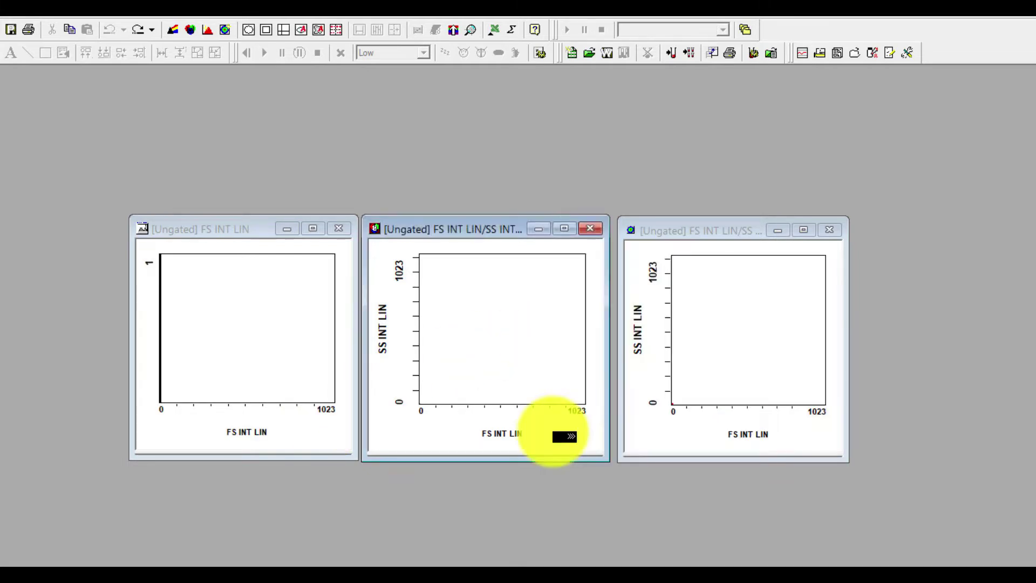
{"action": "double_click", "coordinate": [560, 427]}
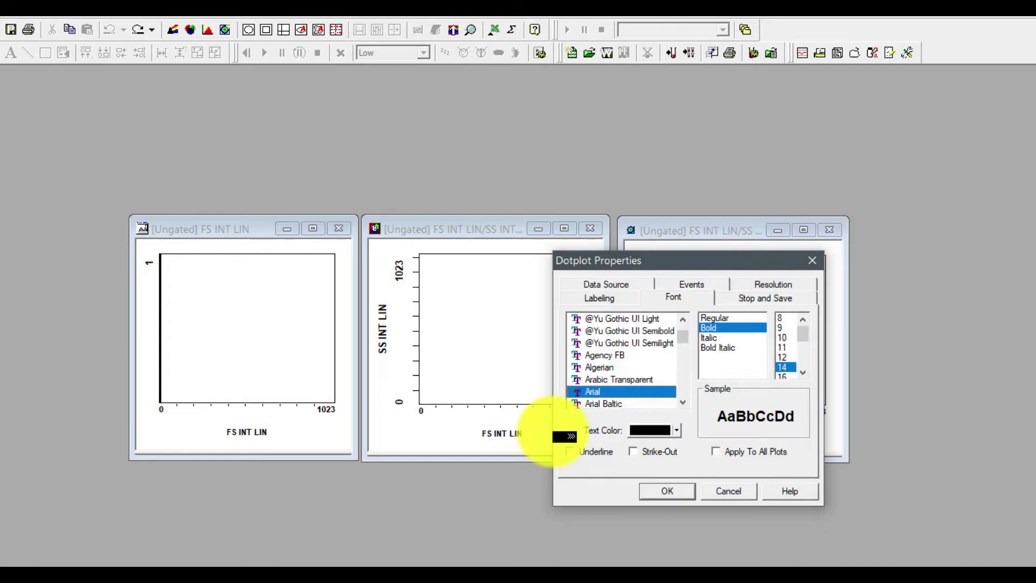
{"action": "left_click", "coordinate": [607, 286]}
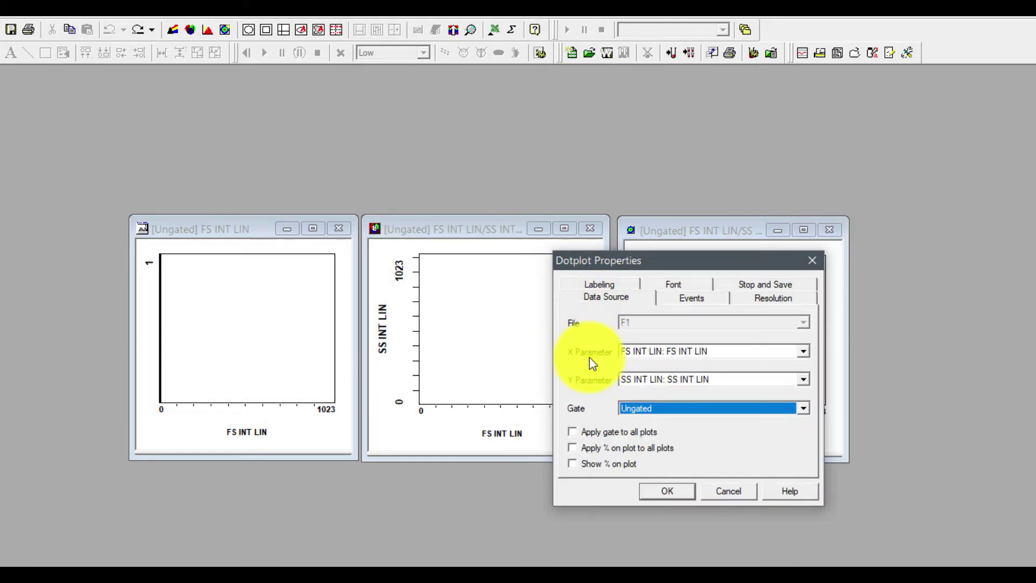
Set the dot plot's X parameter to FL1 INT LOG and Y parameter to FL2 INT LOG.
{"action": "left_click", "coordinate": [630, 354]}
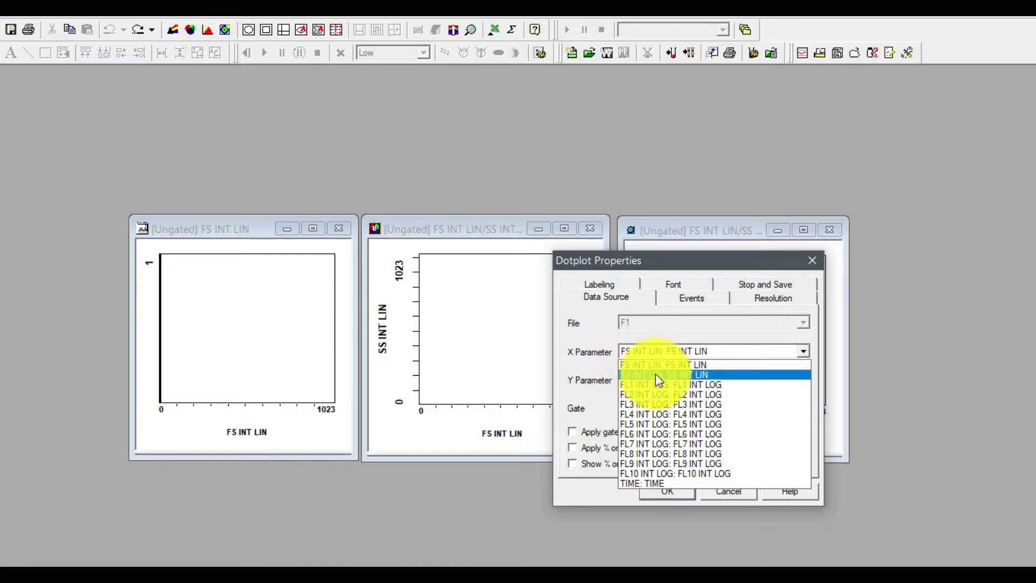
{"action": "left_click", "coordinate": [673, 386]}
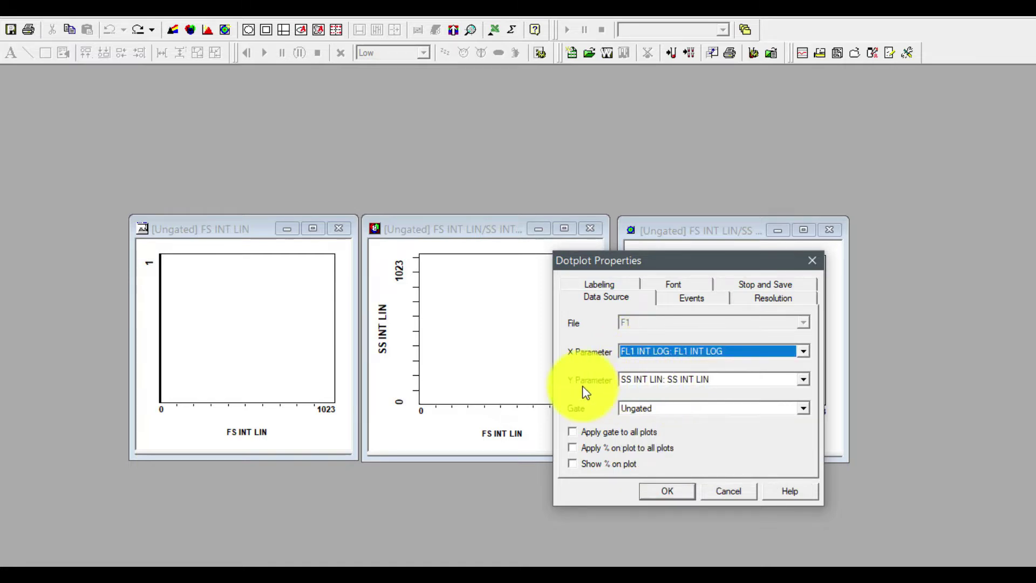
{"action": "left_click", "coordinate": [644, 385]}
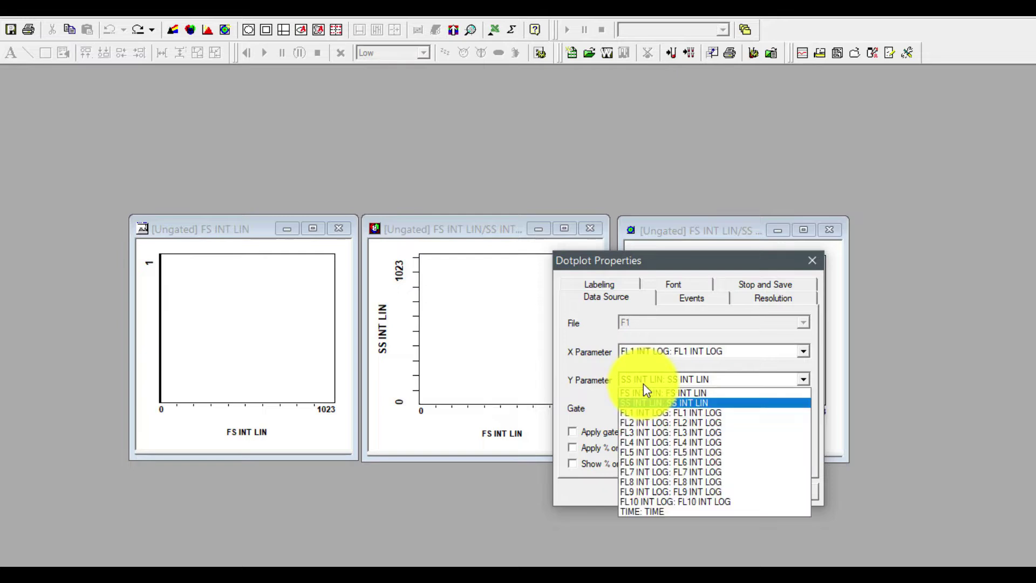
{"action": "left_click", "coordinate": [643, 424]}
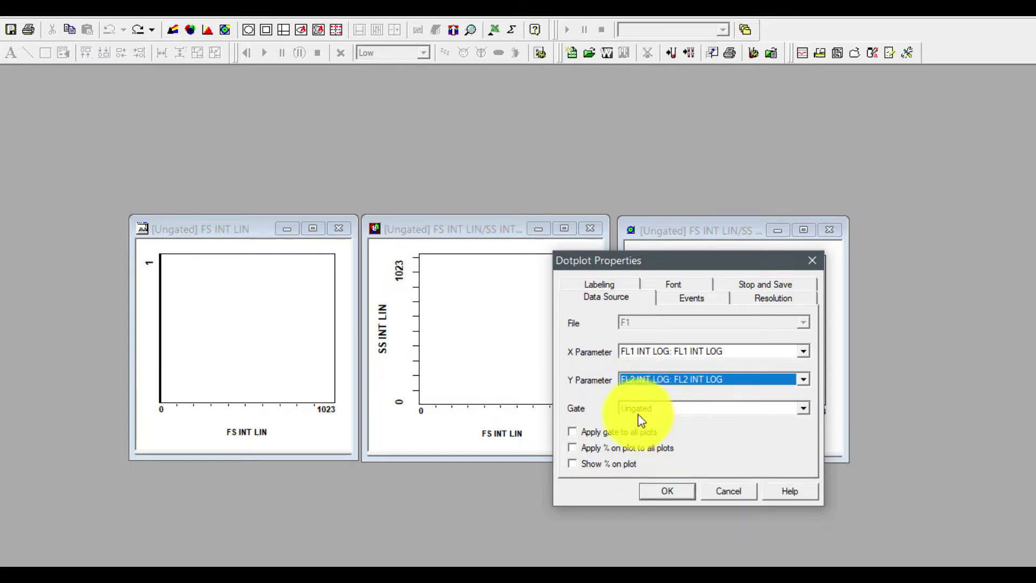
{"action": "left_click", "coordinate": [681, 490]}
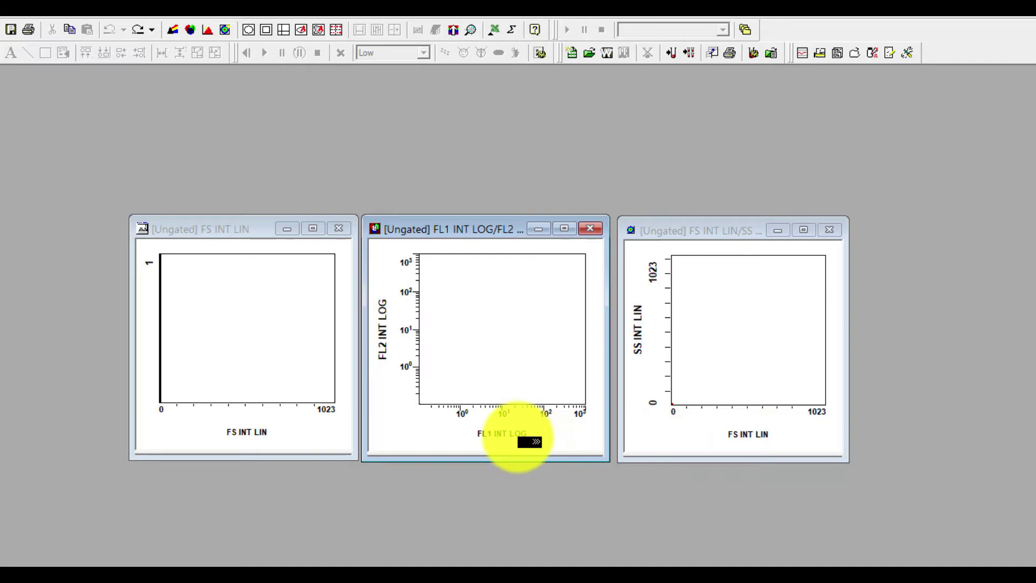
Switch the density plot's axes to FL1 INT LOG on X and FL2 INT LOG on Y.
{"action": "left_click", "coordinate": [804, 435]}
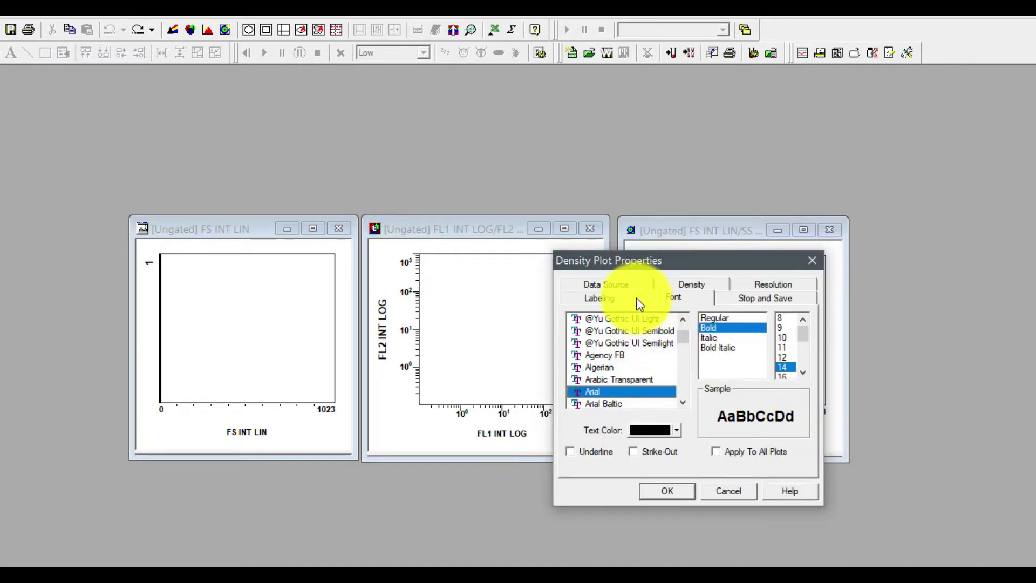
{"action": "left_click", "coordinate": [622, 287]}
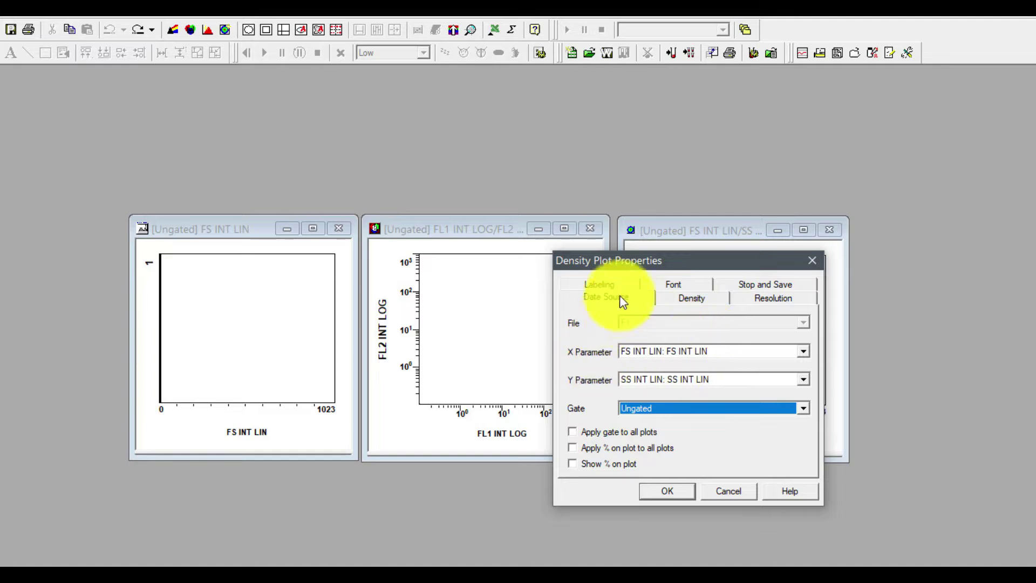
{"action": "left_click_drag", "start_coordinate": [628, 267], "coordinate": [416, 234]}
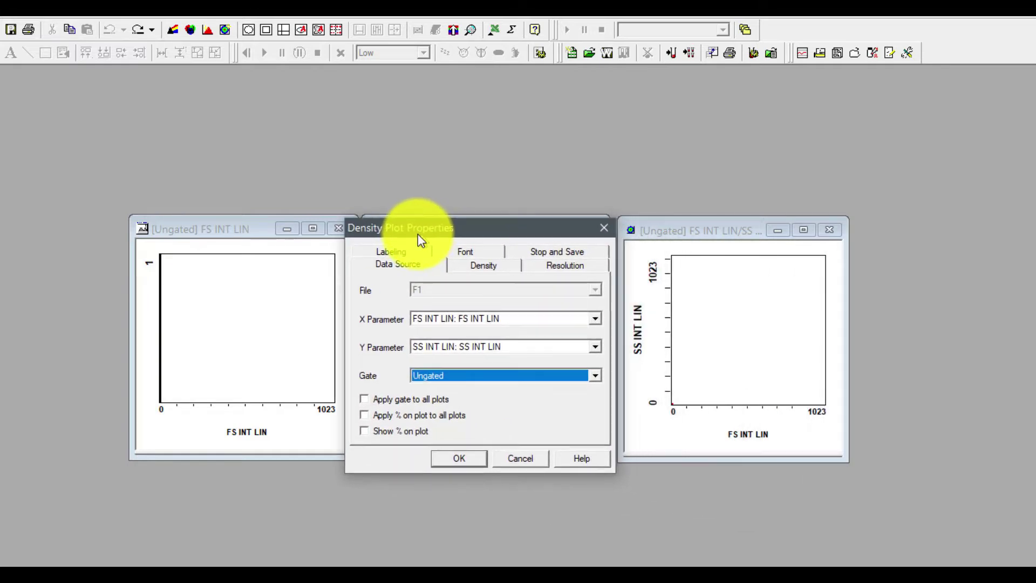
{"action": "left_click", "coordinate": [456, 328]}
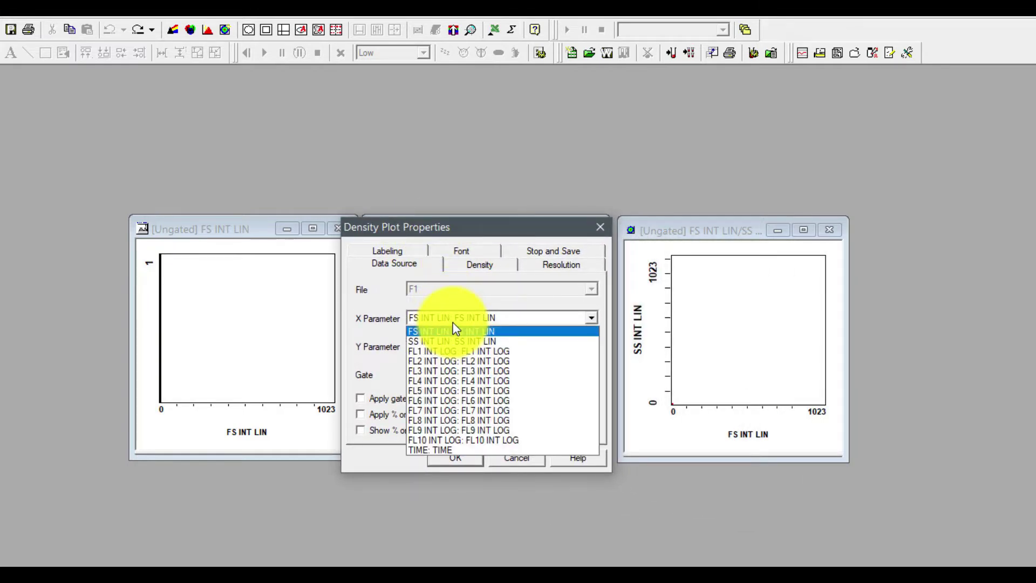
{"action": "left_click", "coordinate": [435, 352]}
{"action": "left_click", "coordinate": [484, 351]}
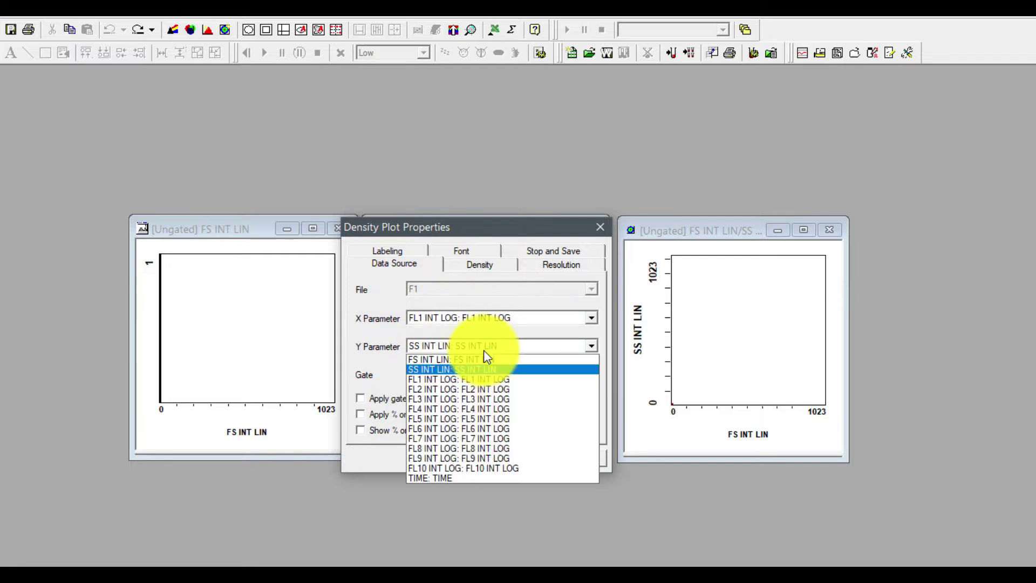
{"action": "left_click", "coordinate": [426, 393]}
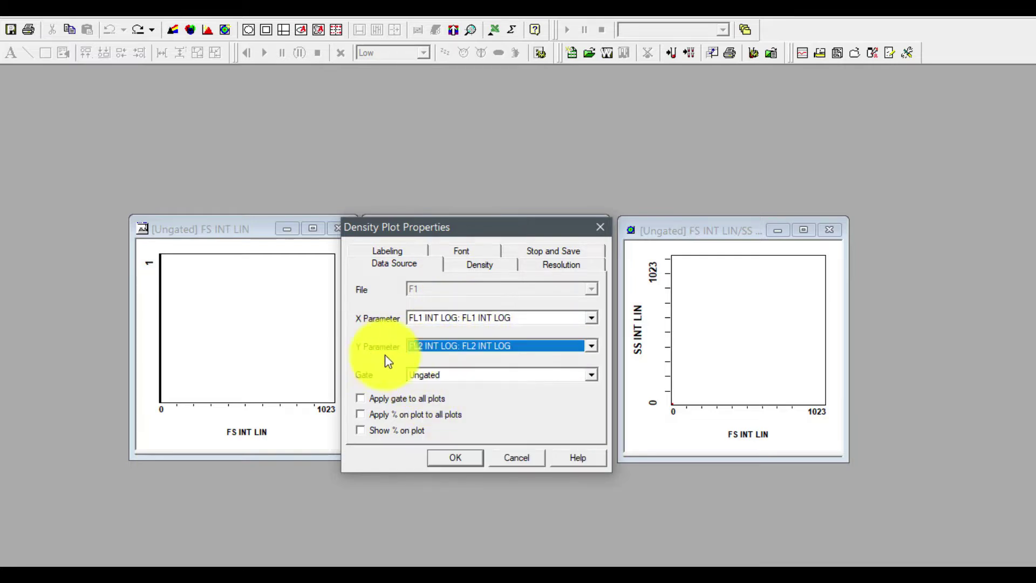
{"action": "left_click", "coordinate": [453, 460]}
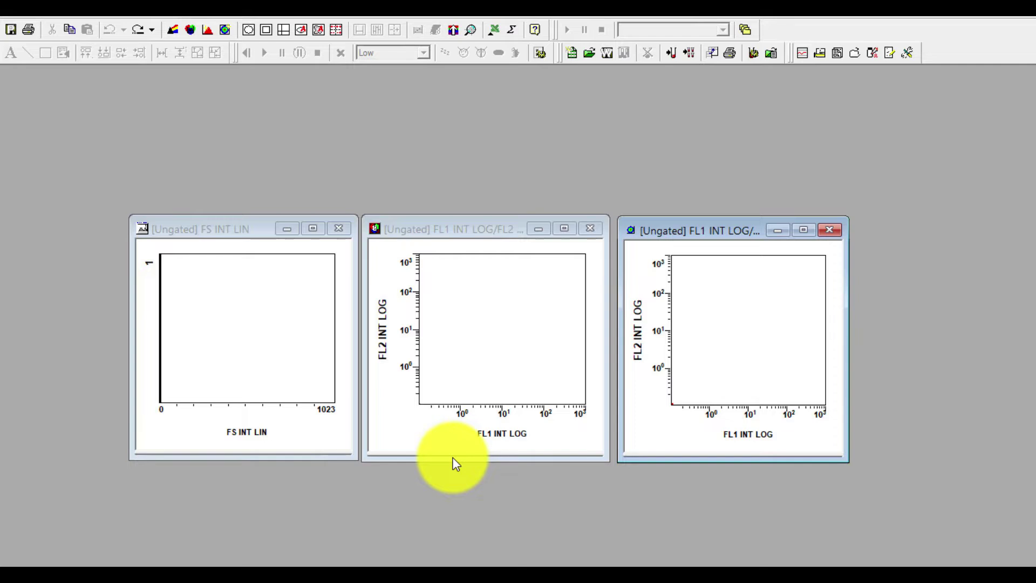
{"action": "left_click", "coordinate": [289, 397]}
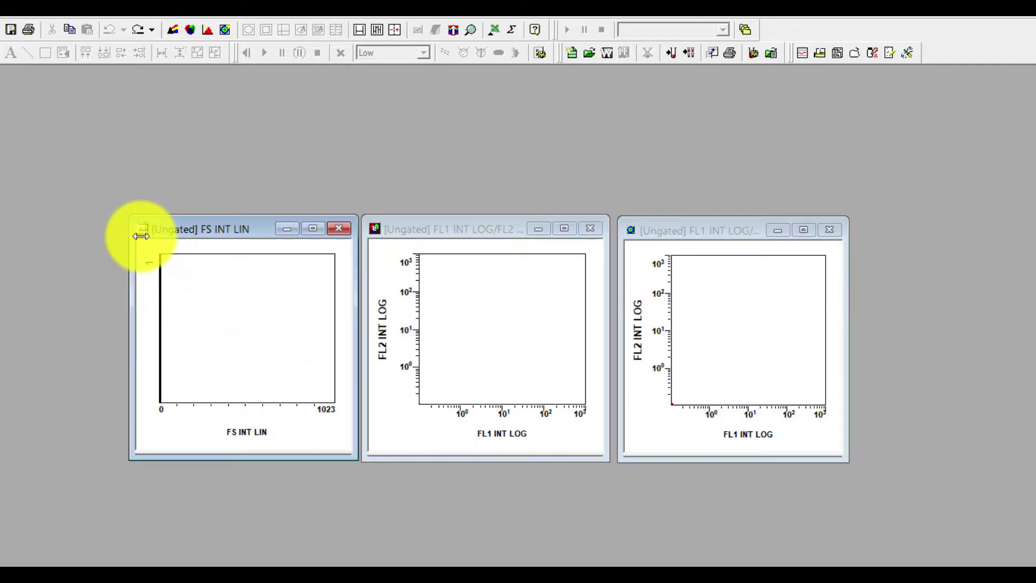
Change the histogram's parameter from FS INT LIN to FL1 INT LOG.
{"action": "double_click", "coordinate": [310, 431]}
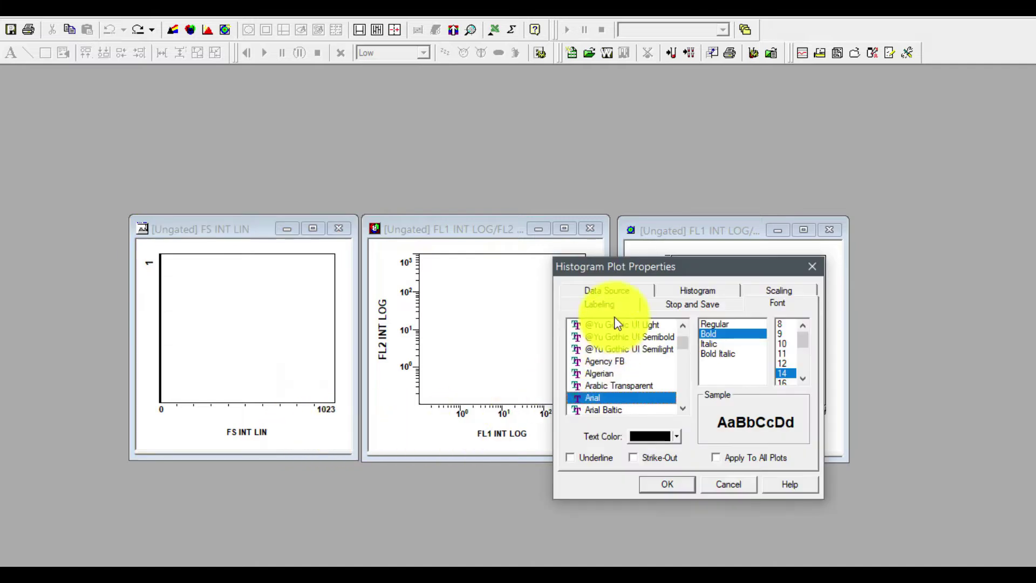
{"action": "left_click", "coordinate": [621, 294]}
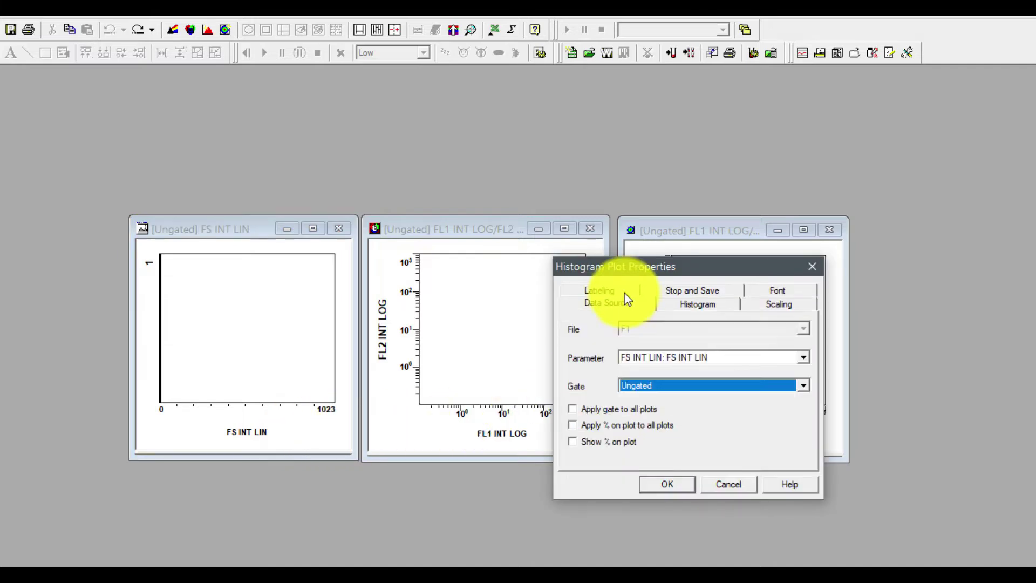
{"action": "left_click", "coordinate": [681, 361]}
{"action": "left_click", "coordinate": [646, 391]}
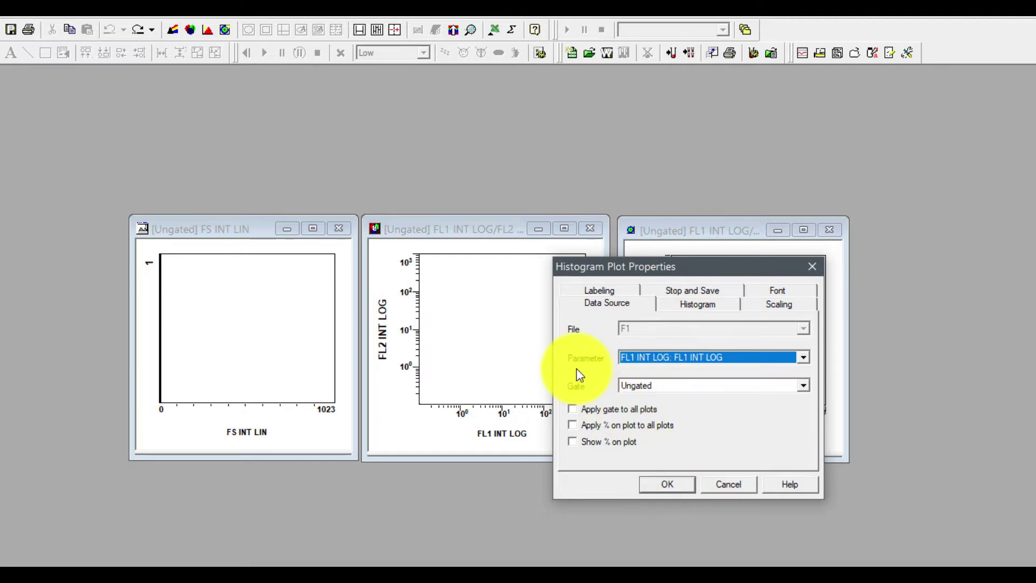
{"action": "left_click", "coordinate": [667, 484]}
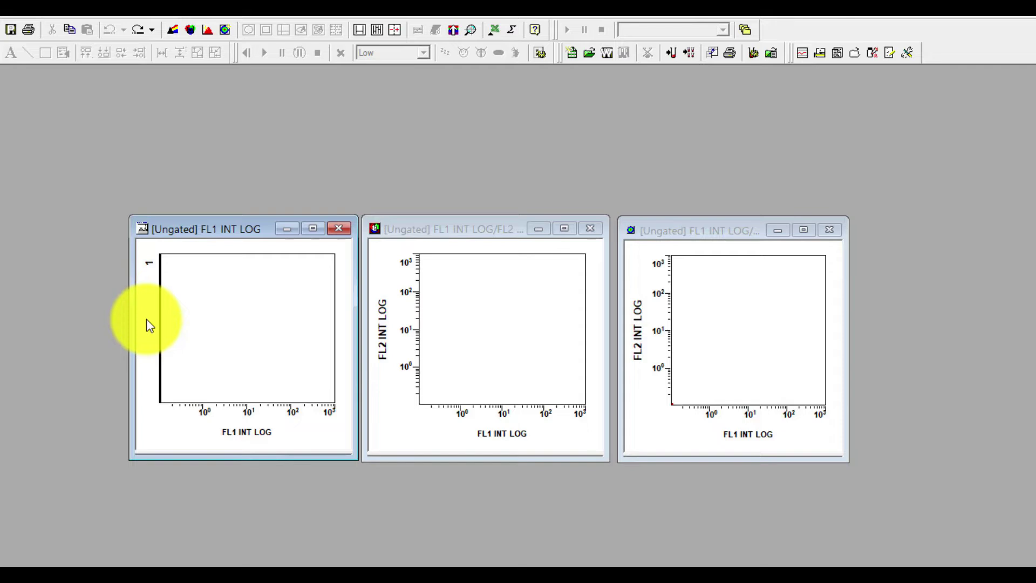
{"action": "left_click", "coordinate": [493, 313]}
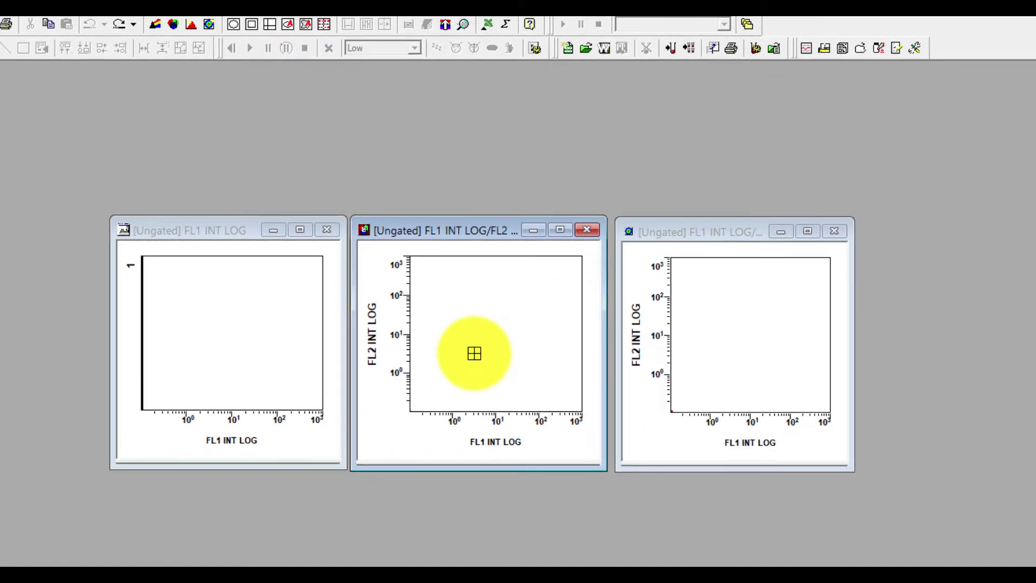
Place a quadrant marker on the dot plot crossing near 10⁰ on both axes, creating A1–A4.
{"action": "left_click", "coordinate": [471, 350]}
{"action": "mouse_move", "coordinate": [487, 369]}
{"action": "left_mouse_down"}
{"action": "mouse_move", "coordinate": [516, 343]}
{"action": "mouse_move", "coordinate": [492, 342]}
{"action": "mouse_move", "coordinate": [499, 331]}
{"action": "mouse_move", "coordinate": [502, 344]}
{"action": "mouse_move", "coordinate": [472, 356]}
{"action": "mouse_move", "coordinate": [473, 373]}
{"action": "left_mouse_up"}
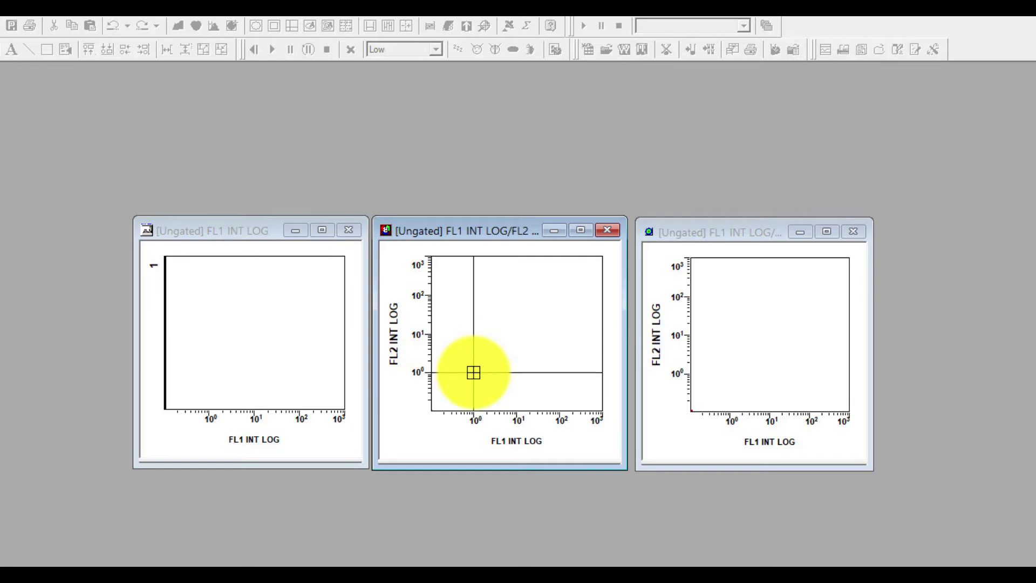
{"action": "mouse_move", "coordinate": [475, 372]}
{"action": "left_mouse_down"}
{"action": "mouse_move", "coordinate": [492, 370]}
{"action": "mouse_move", "coordinate": [474, 372]}
{"action": "left_mouse_up"}
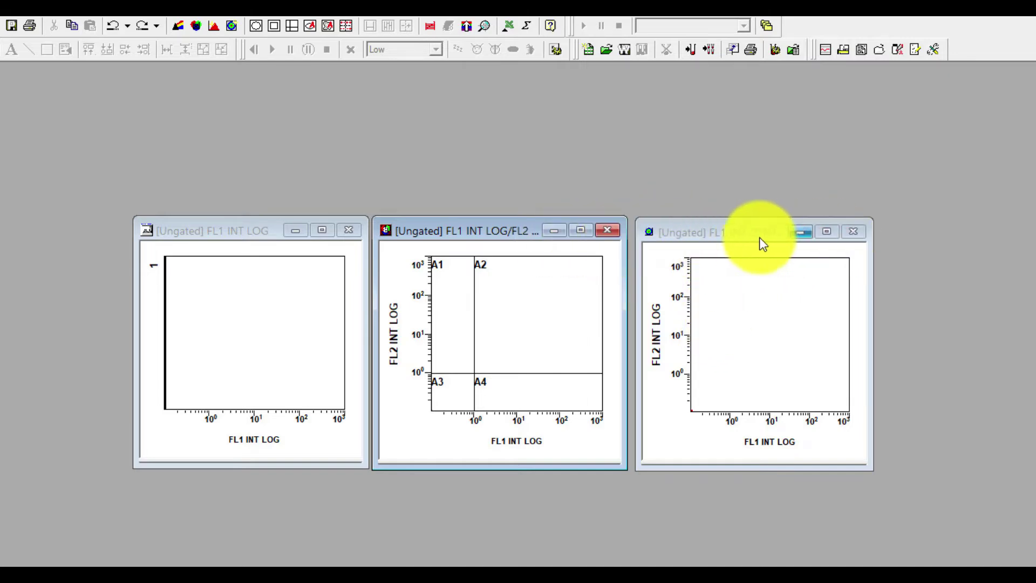
{"action": "left_click", "coordinate": [735, 244]}
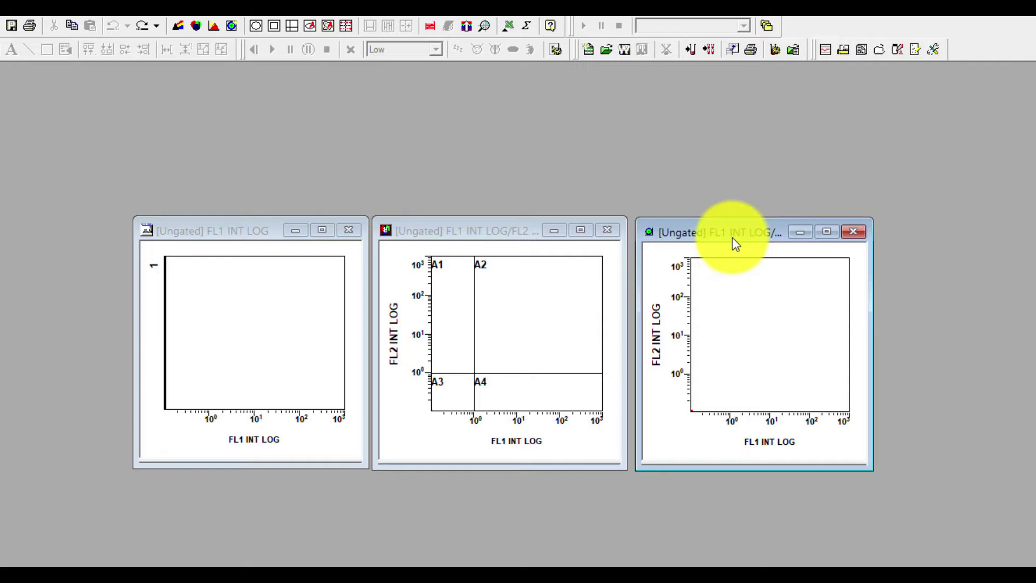
{"action": "left_click", "coordinate": [514, 231]}
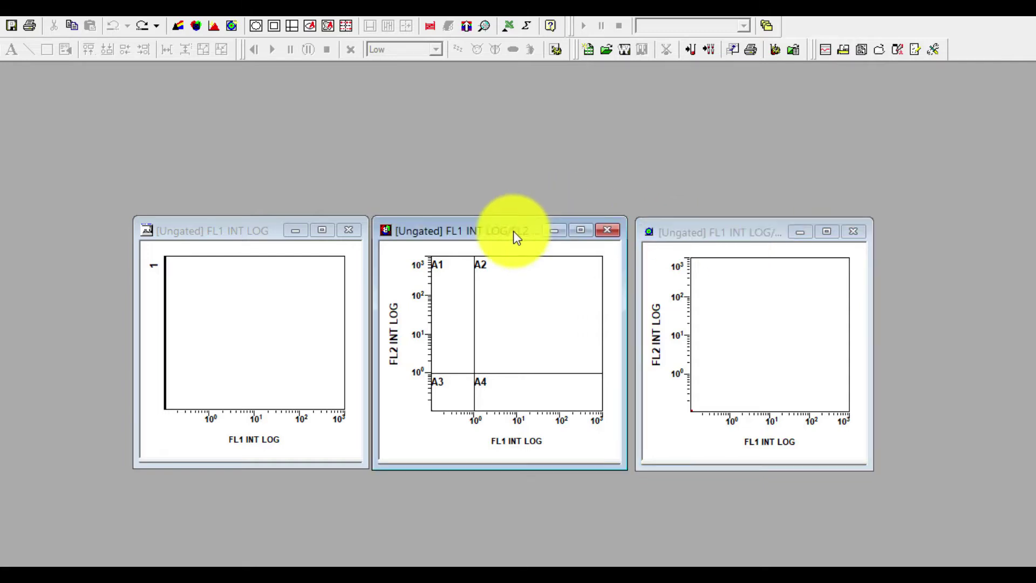
{"action": "left_click", "coordinate": [793, 348]}
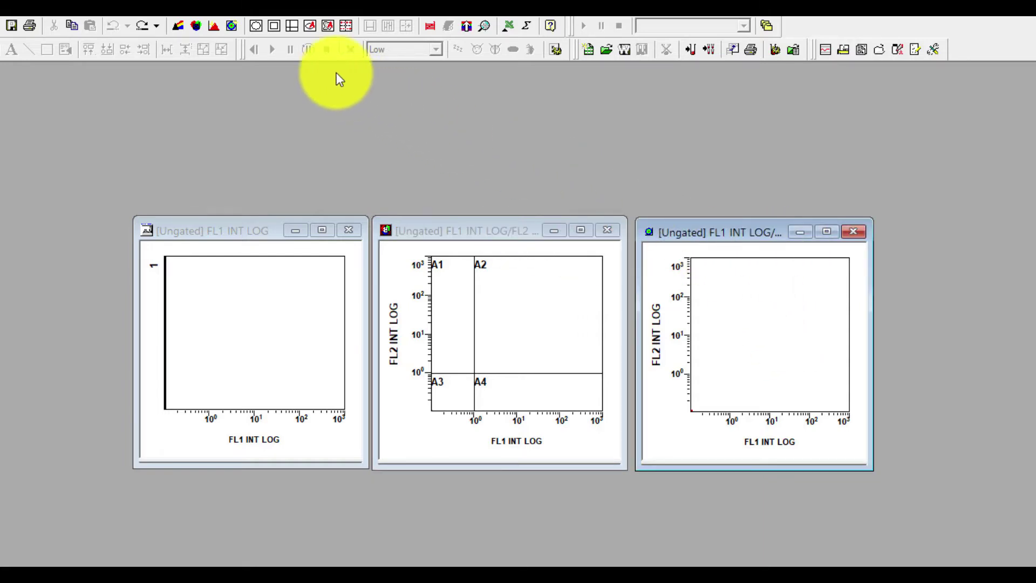
{"action": "left_click", "coordinate": [295, 31]}
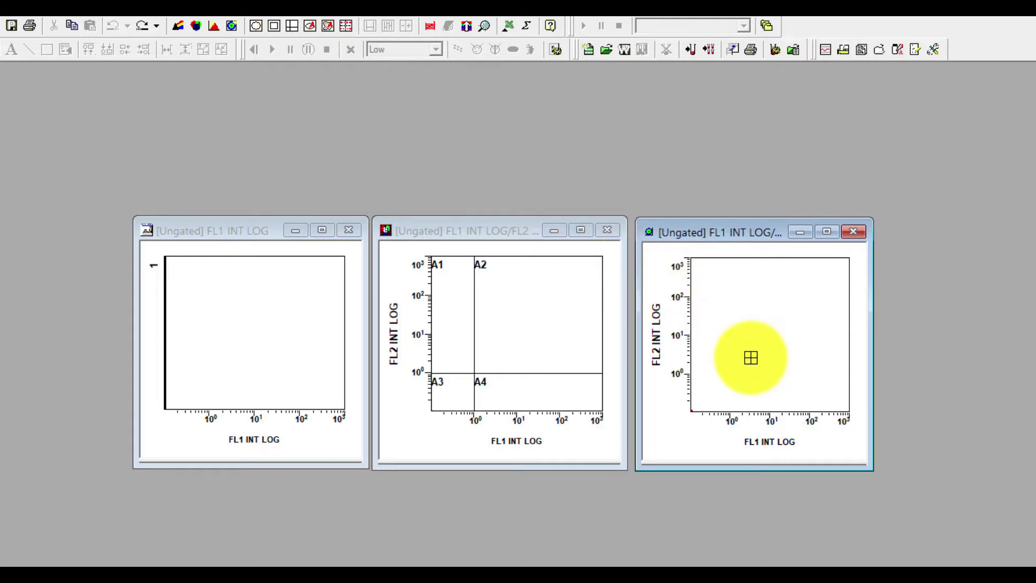
{"action": "left_click_drag", "start_coordinate": [752, 358], "coordinate": [730, 373]}
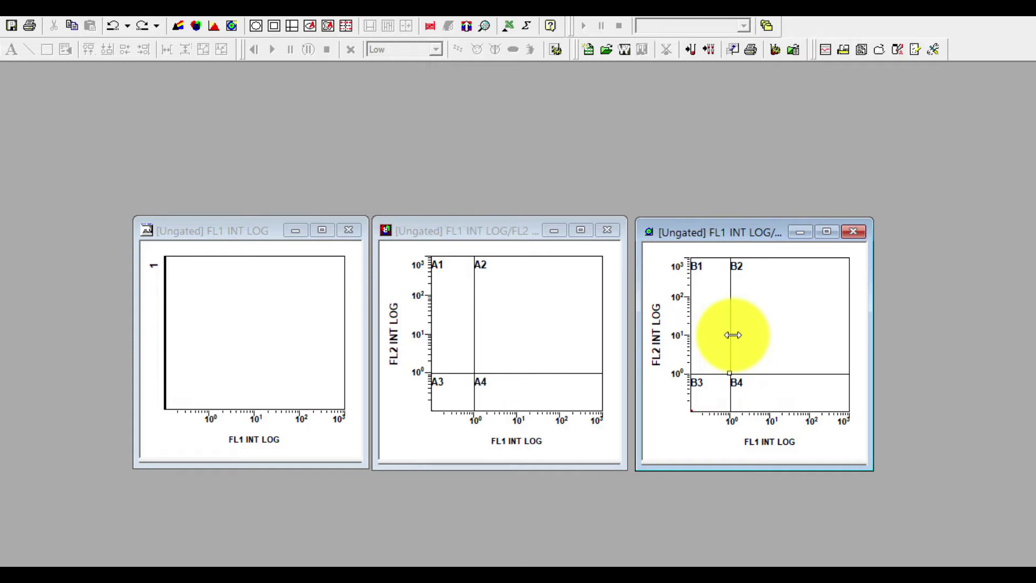
{"action": "key", "text": "Delete"}
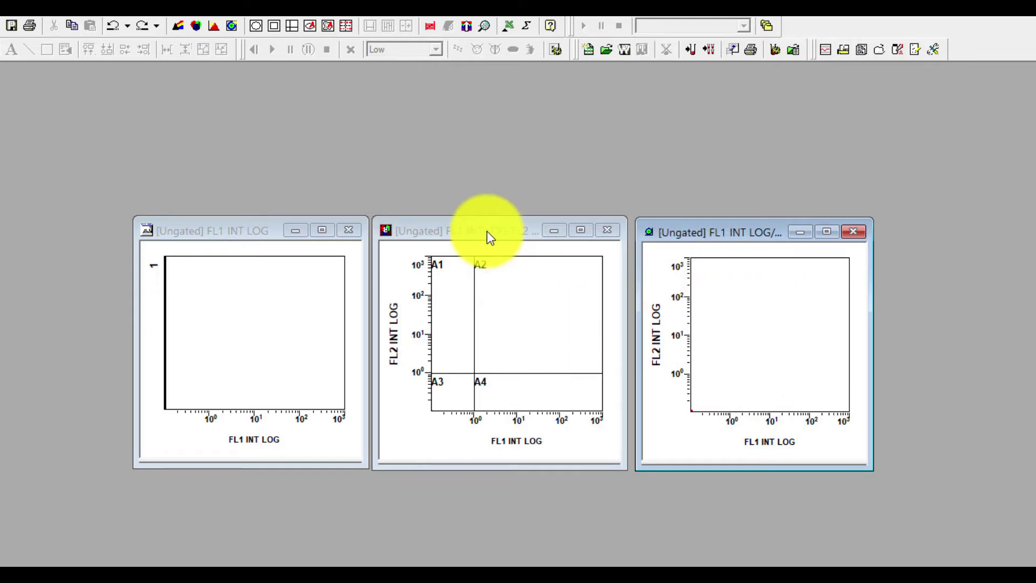
Drag the dot plot's quadrant gate onto the density plot, creating quadrants B1–B4 there.
{"action": "left_click", "coordinate": [577, 307]}
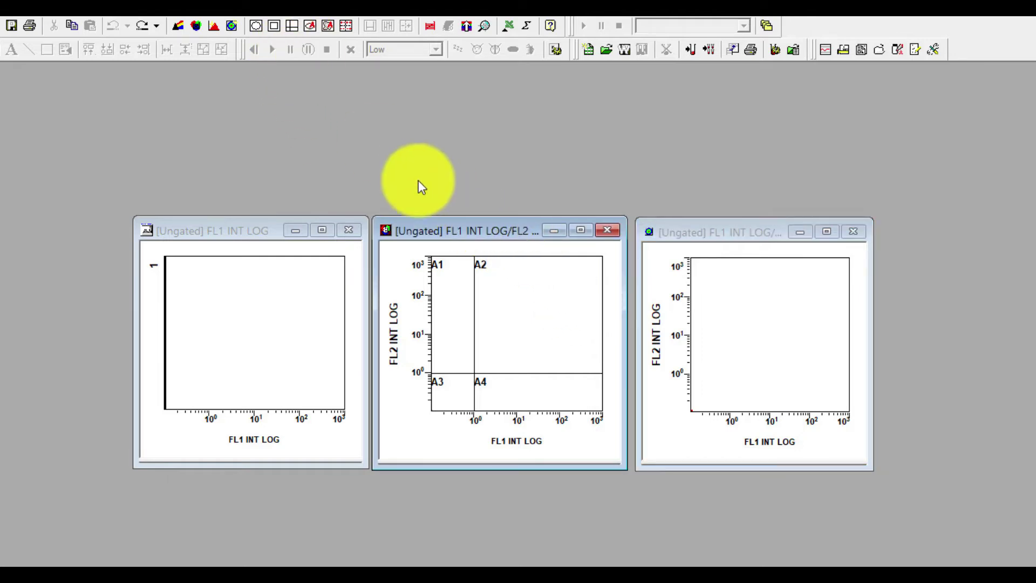
{"action": "left_click_drag", "start_coordinate": [531, 315], "coordinate": [740, 319]}
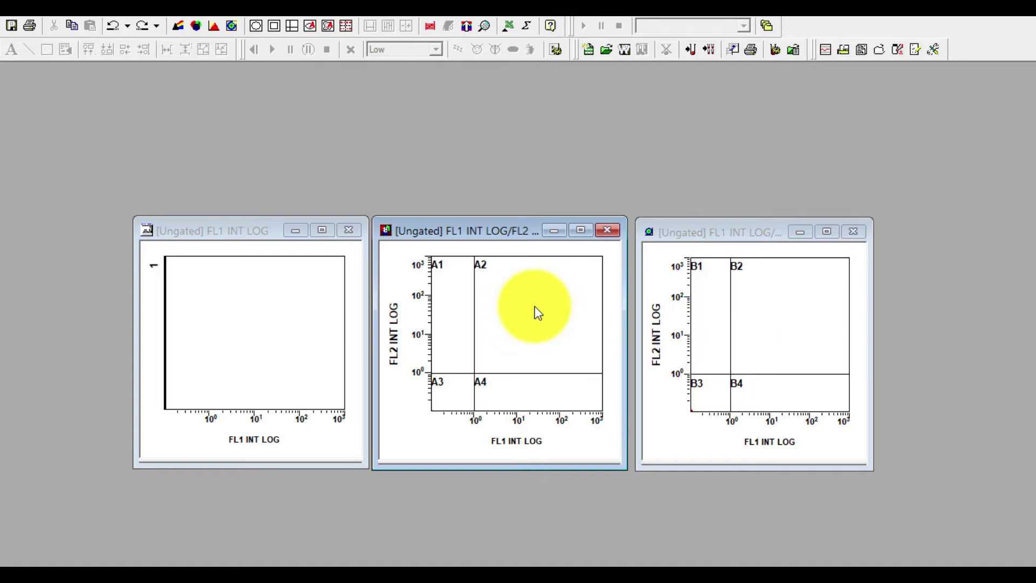
{"action": "left_click", "coordinate": [270, 345]}
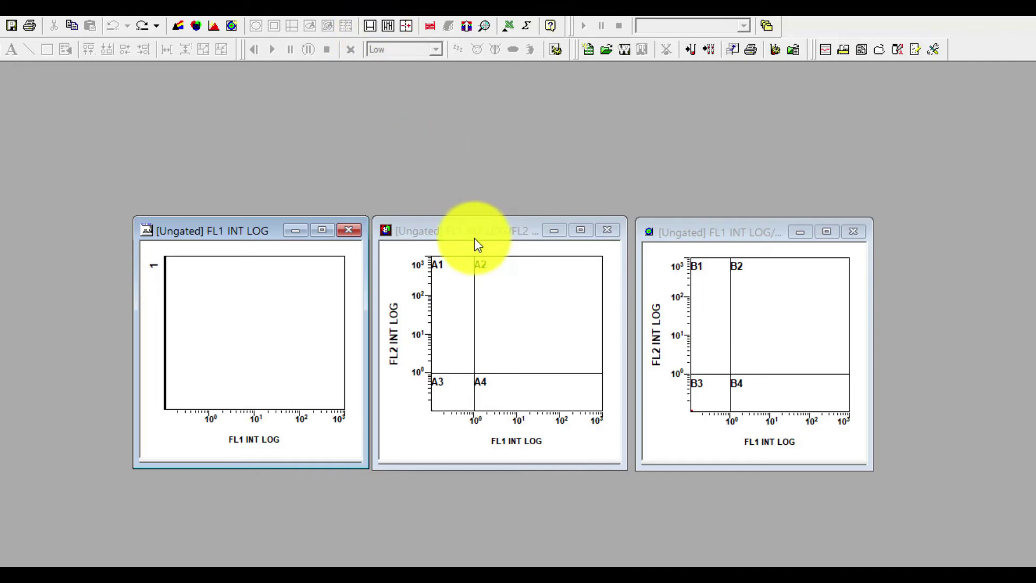
{"action": "left_click", "coordinate": [448, 232]}
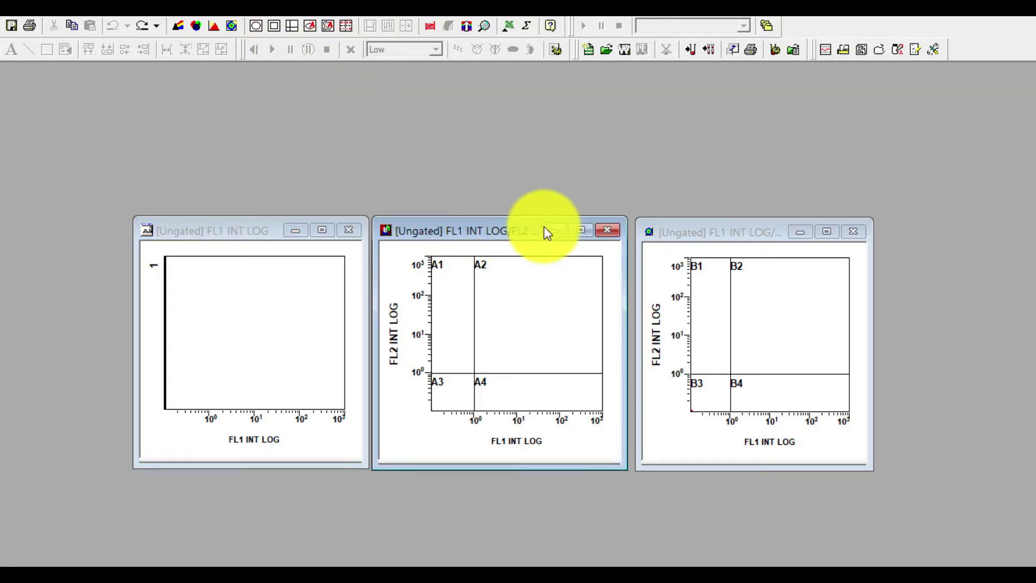
{"action": "left_click", "coordinate": [689, 232]}
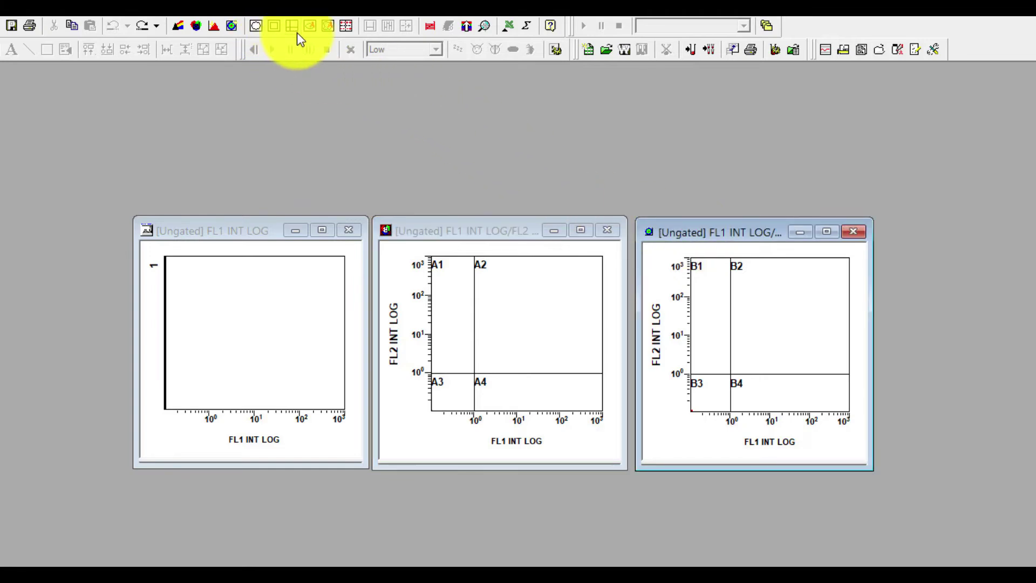
Draw linear region C below 10⁰ and region D from about 10⁰ to 10²·⁵ on the histogram.
{"action": "left_click", "coordinate": [252, 254]}
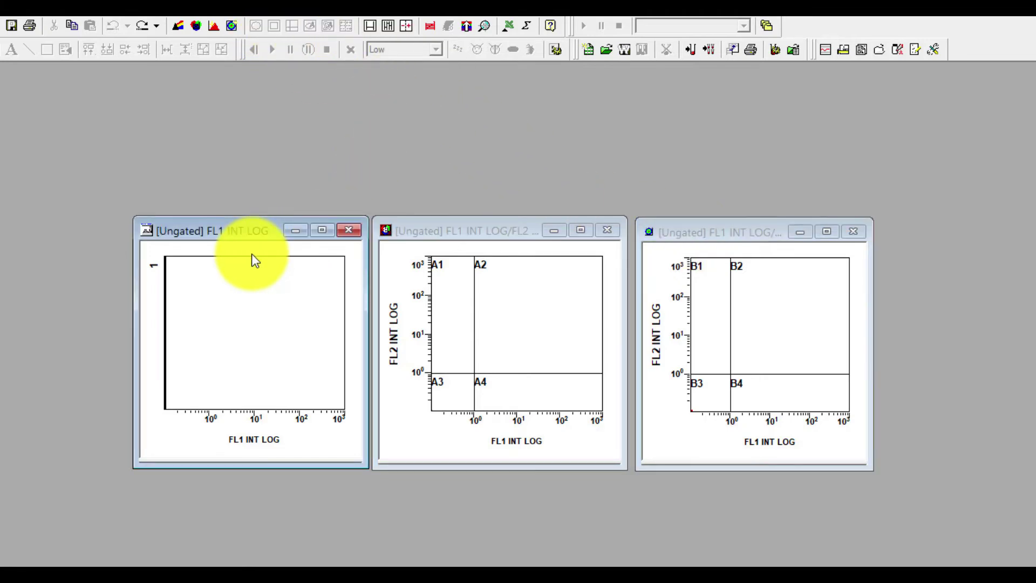
{"action": "left_click", "coordinate": [374, 26]}
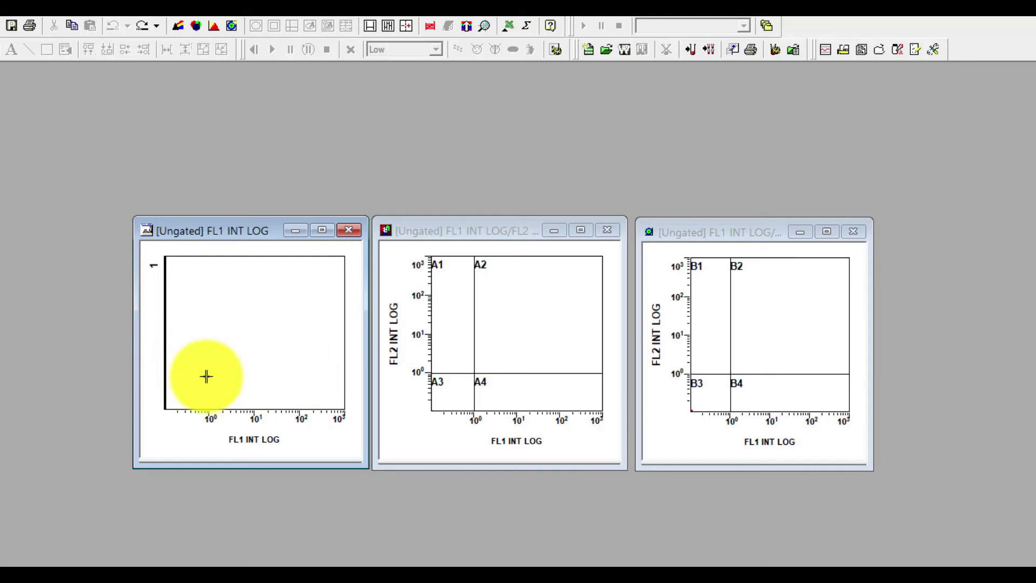
{"action": "left_click_drag", "start_coordinate": [209, 371], "coordinate": [169, 365]}
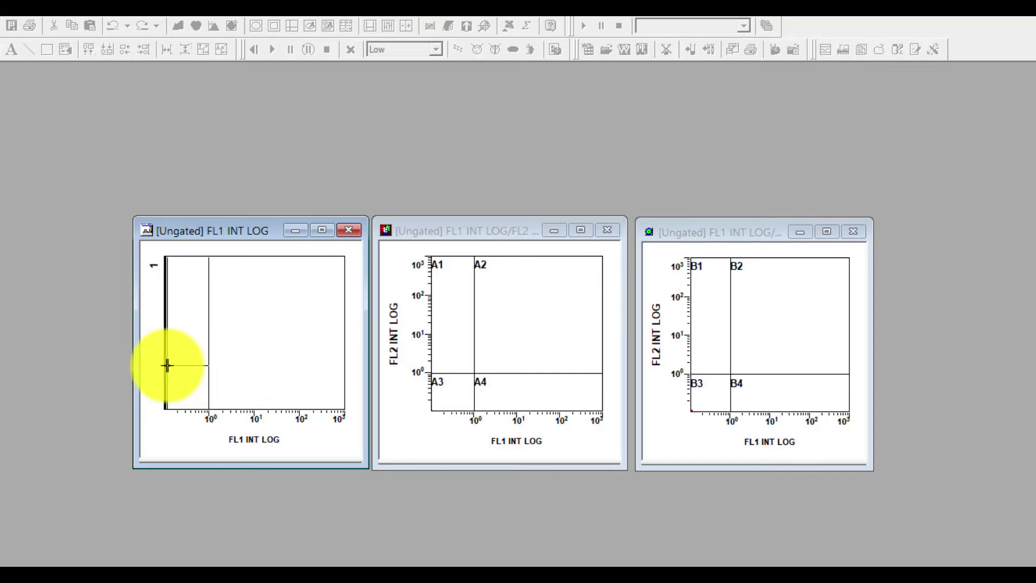
{"action": "left_click_drag", "start_coordinate": [166, 365], "coordinate": [166, 365]}
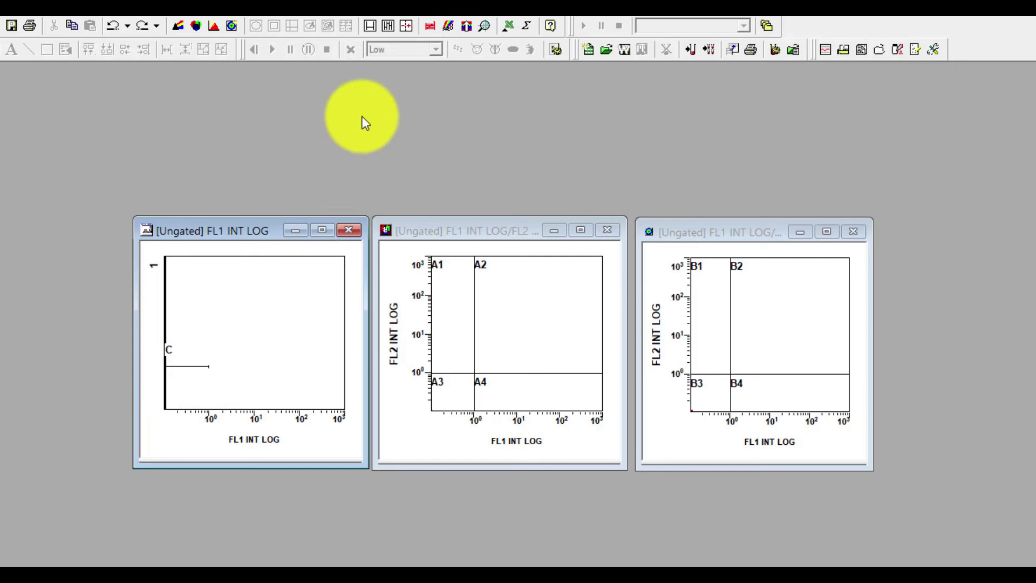
{"action": "left_click", "coordinate": [371, 28]}
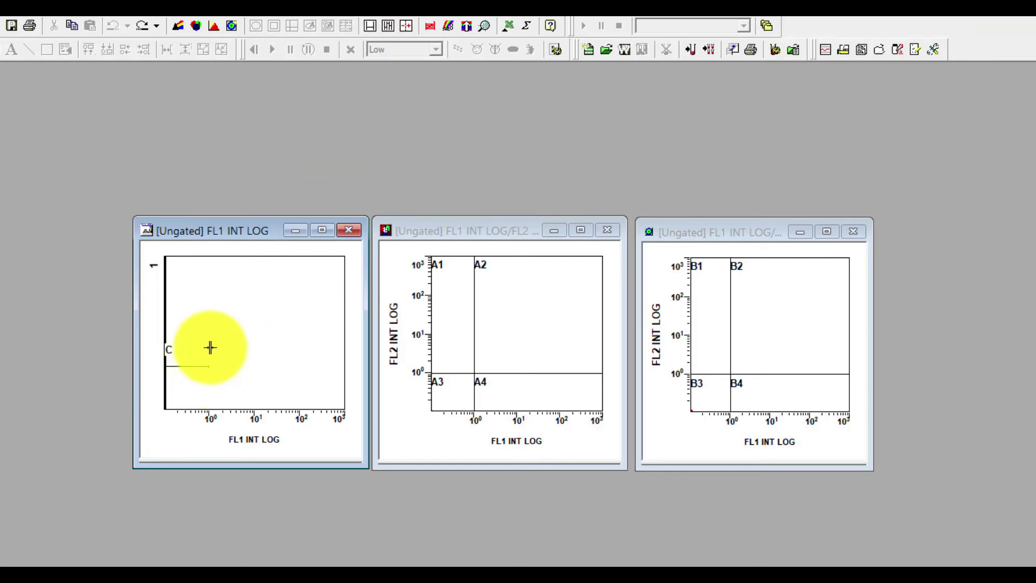
{"action": "mouse_move", "coordinate": [216, 345]}
{"action": "left_mouse_down"}
{"action": "mouse_move", "coordinate": [329, 350]}
{"action": "mouse_move", "coordinate": [274, 347]}
{"action": "left_mouse_up"}
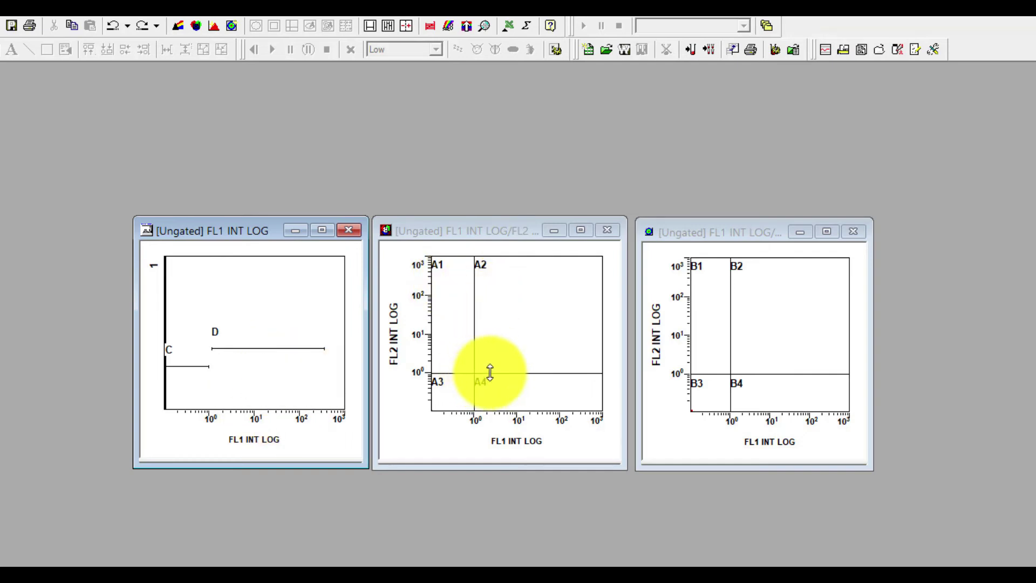
Shift the A quadrants' horizontal divider and move the B quadrants' vertical divider right.
{"action": "left_click_drag", "start_coordinate": [478, 374], "coordinate": [531, 380]}
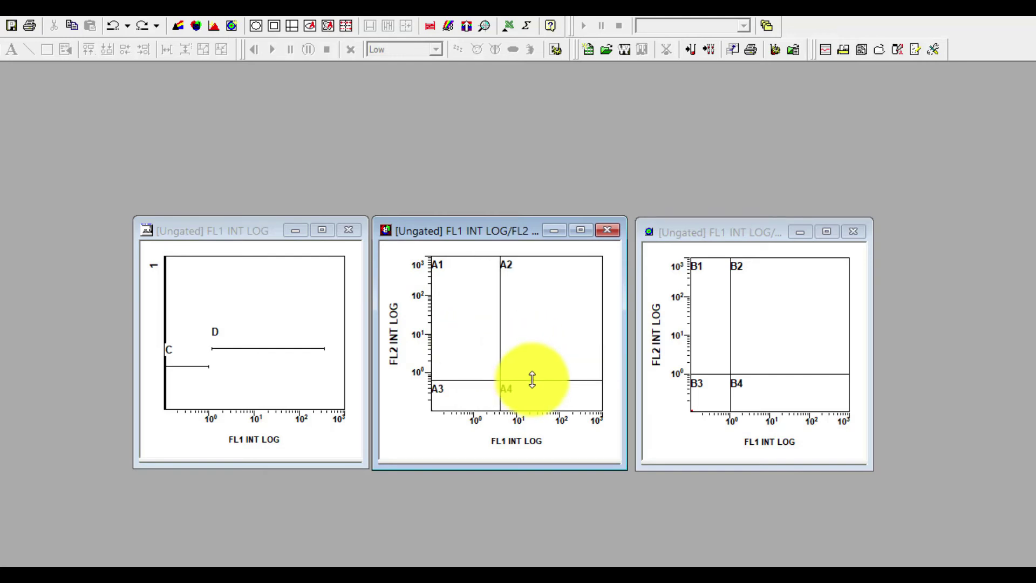
{"action": "left_click", "coordinate": [729, 338]}
{"action": "left_click_drag", "start_coordinate": [731, 335], "coordinate": [761, 352]}
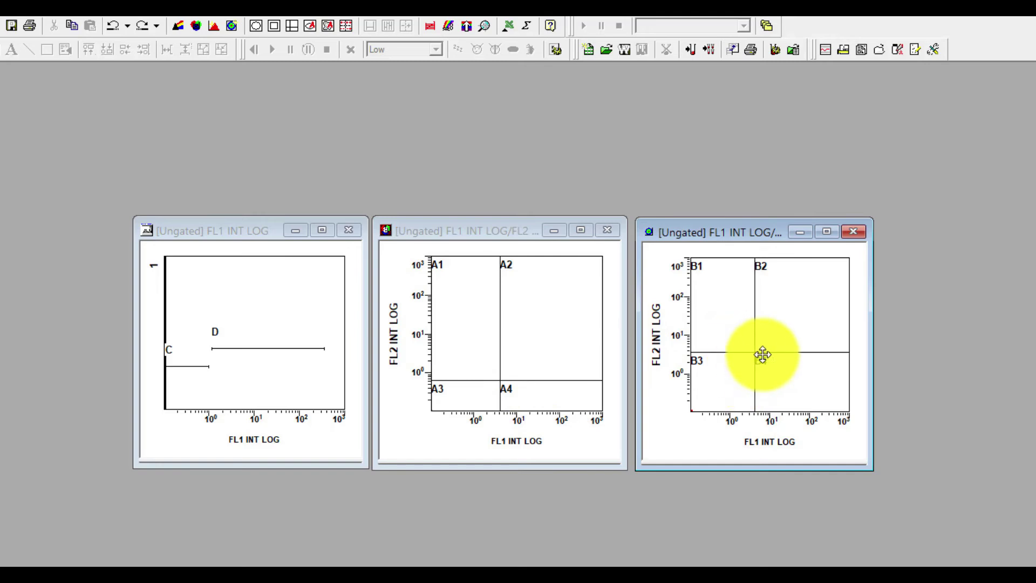
Shorten region D to start near 10¹ and show the middle dot plot's statistics table.
{"action": "left_click", "coordinate": [317, 348]}
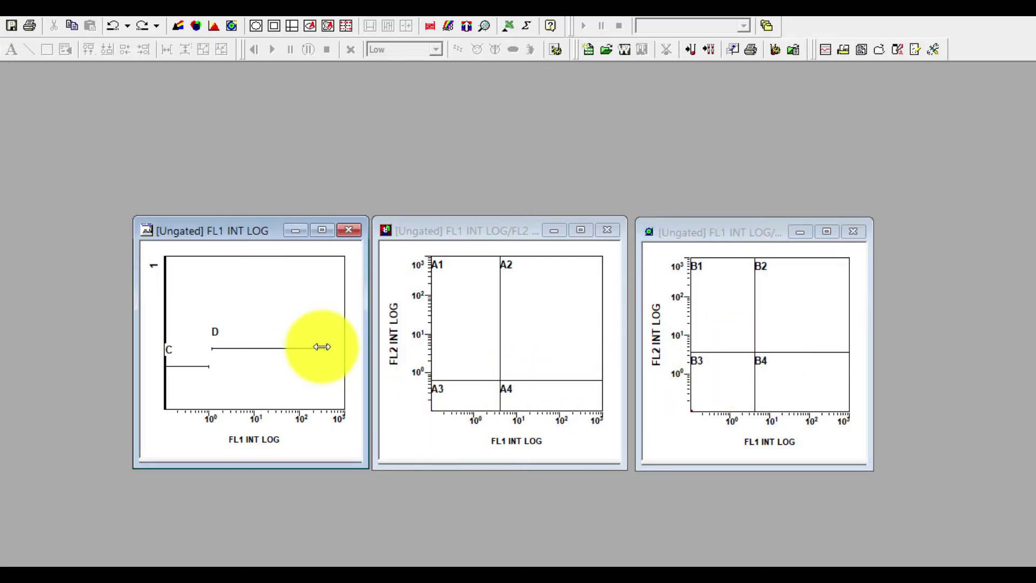
{"action": "mouse_move", "coordinate": [324, 347]}
{"action": "left_mouse_down"}
{"action": "mouse_move", "coordinate": [261, 342]}
{"action": "mouse_move", "coordinate": [299, 341]}
{"action": "left_mouse_up"}
{"action": "left_click", "coordinate": [409, 435]}
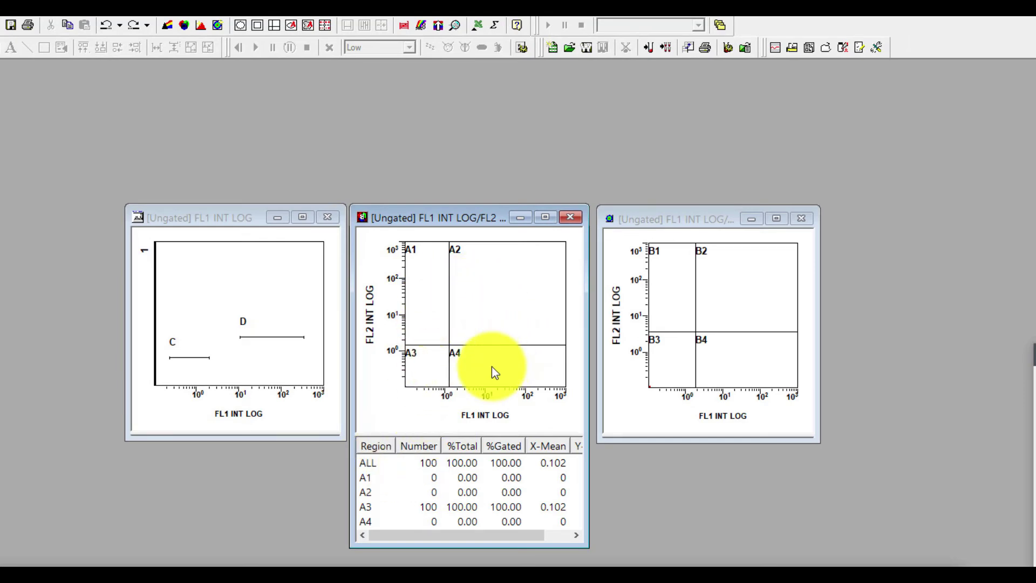
Review the A1–A4 rows of the middle plot's statistics table, scrolling it right.
{"action": "left_click", "coordinate": [365, 478]}
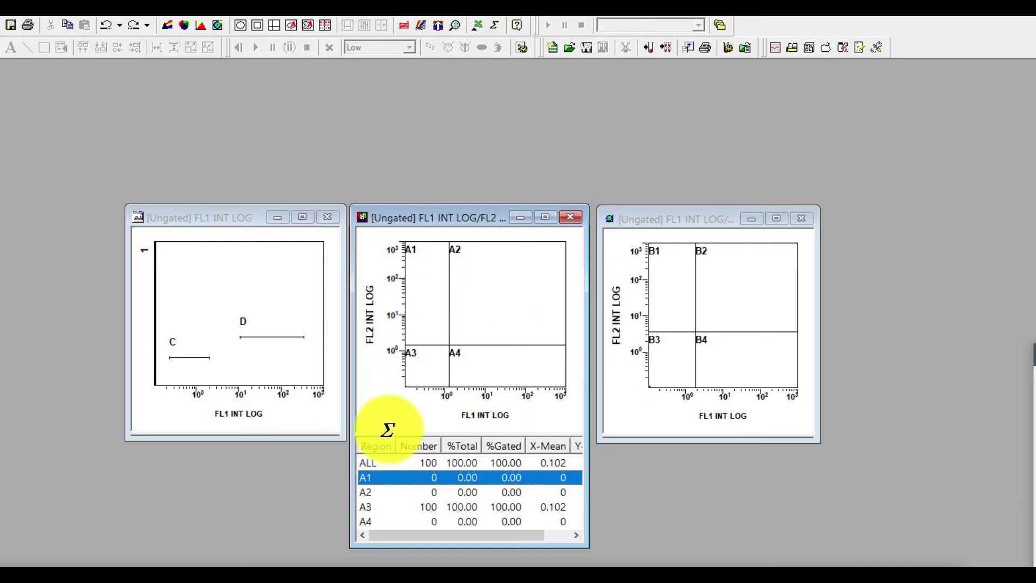
{"action": "left_click", "coordinate": [377, 491]}
{"action": "left_click", "coordinate": [381, 509]}
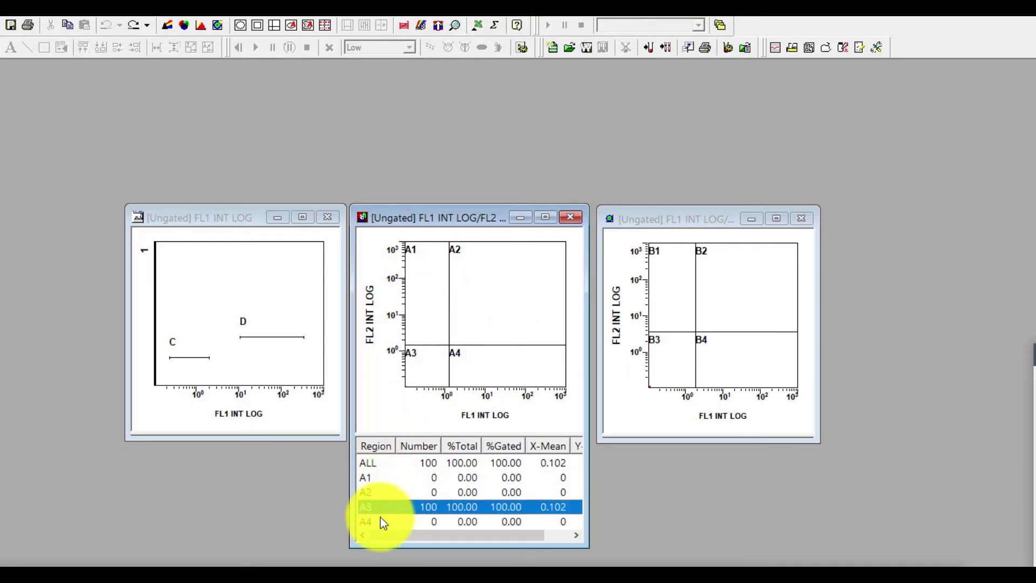
{"action": "left_click", "coordinate": [380, 522]}
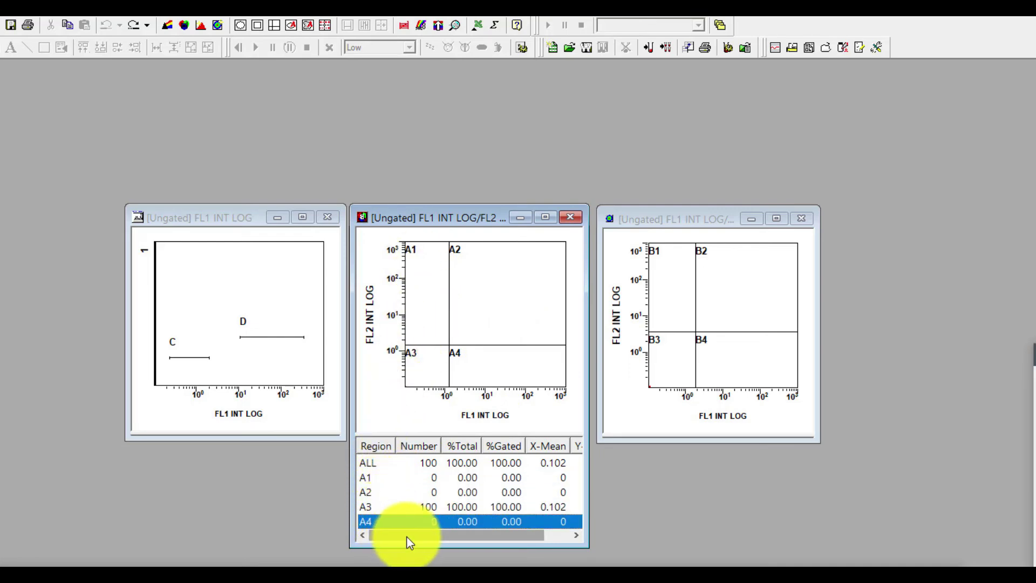
{"action": "left_click_drag", "start_coordinate": [409, 541], "coordinate": [424, 539]}
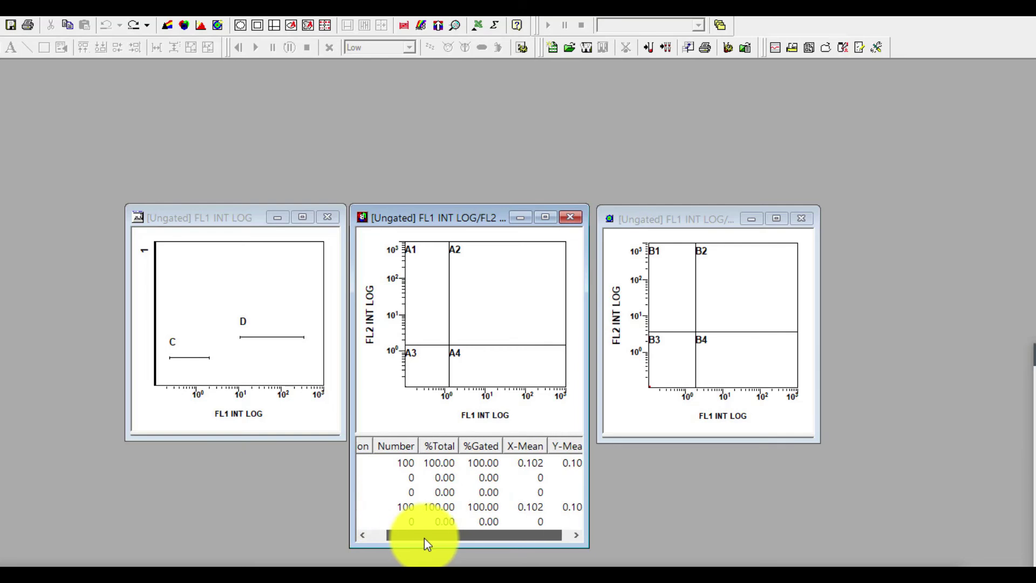
Show the density plot's statistics, review B1–B4 with 100 events in B3, then the histogram's.
{"action": "left_click", "coordinate": [558, 531]}
{"action": "left_click", "coordinate": [624, 399]}
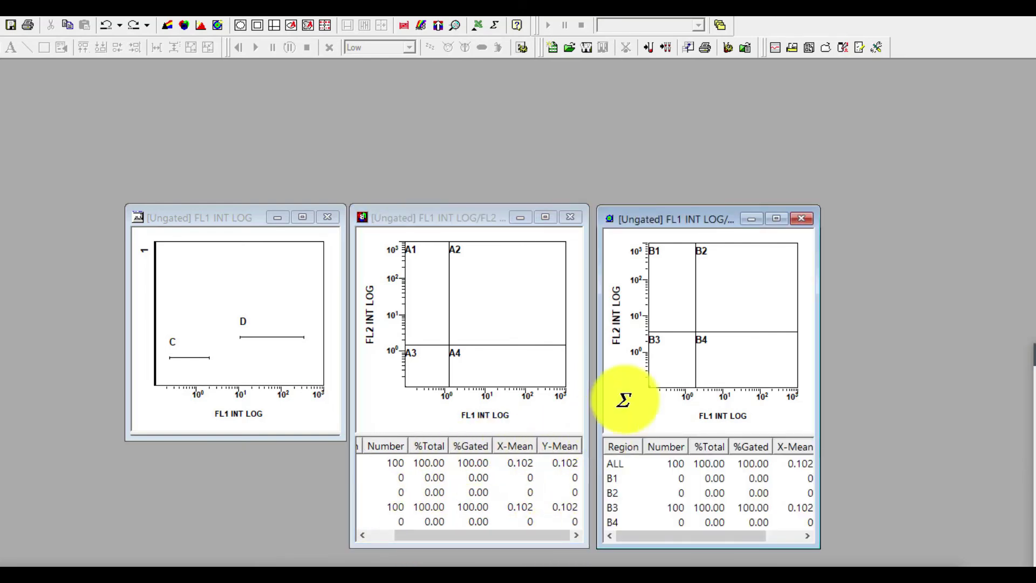
{"action": "left_click", "coordinate": [616, 478]}
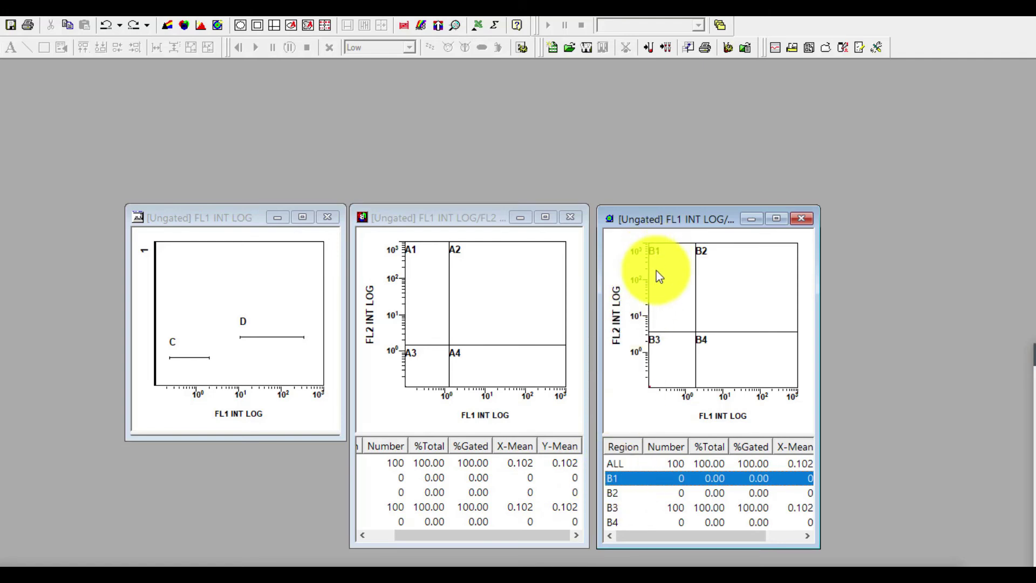
{"action": "left_click", "coordinate": [625, 493]}
{"action": "left_click", "coordinate": [623, 508]}
{"action": "left_click", "coordinate": [623, 521]}
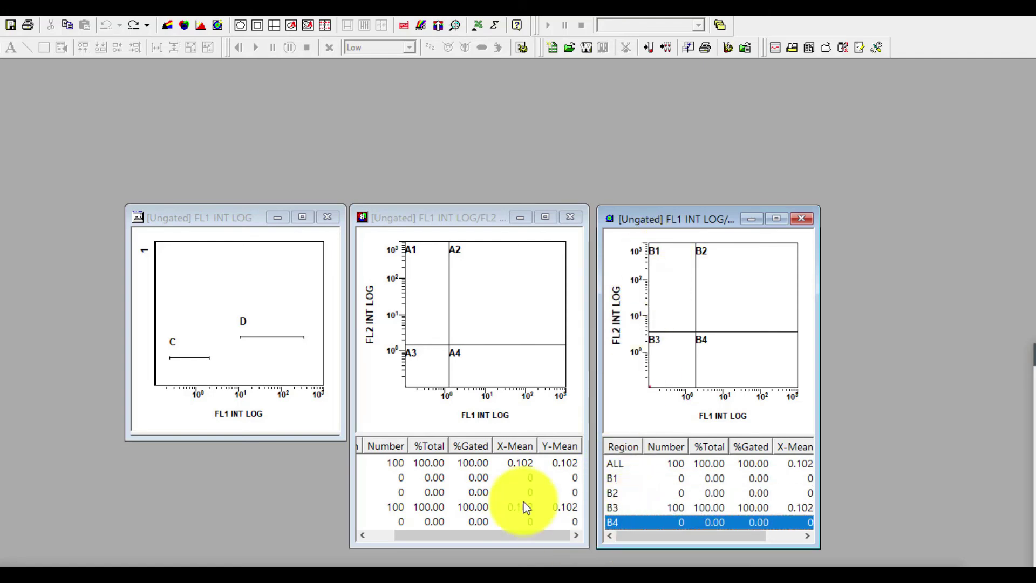
{"action": "left_click", "coordinate": [144, 417]}
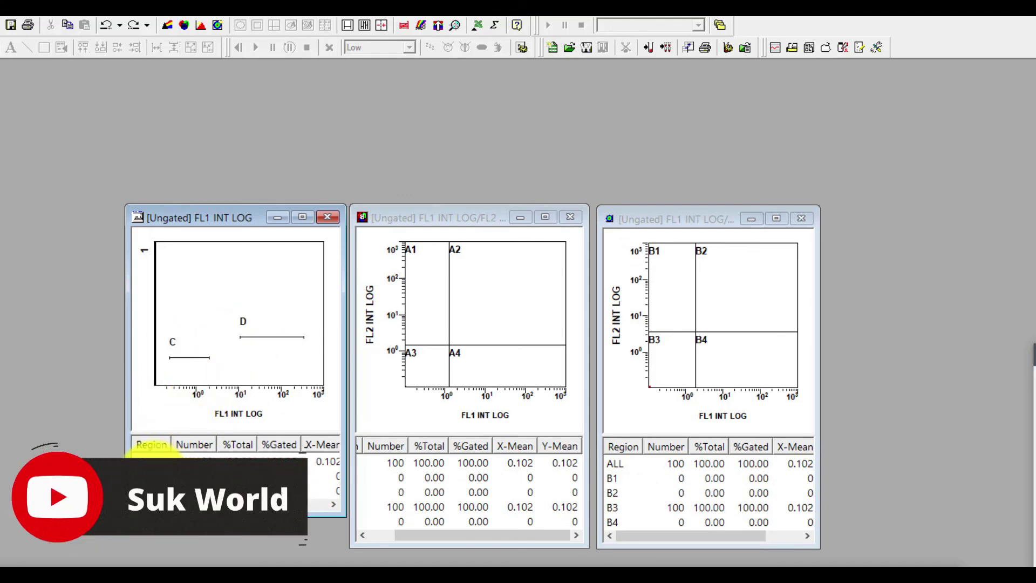
Inspect region D's row in the histogram statistics, showing no events in C or D.
{"action": "left_click", "coordinate": [148, 490]}
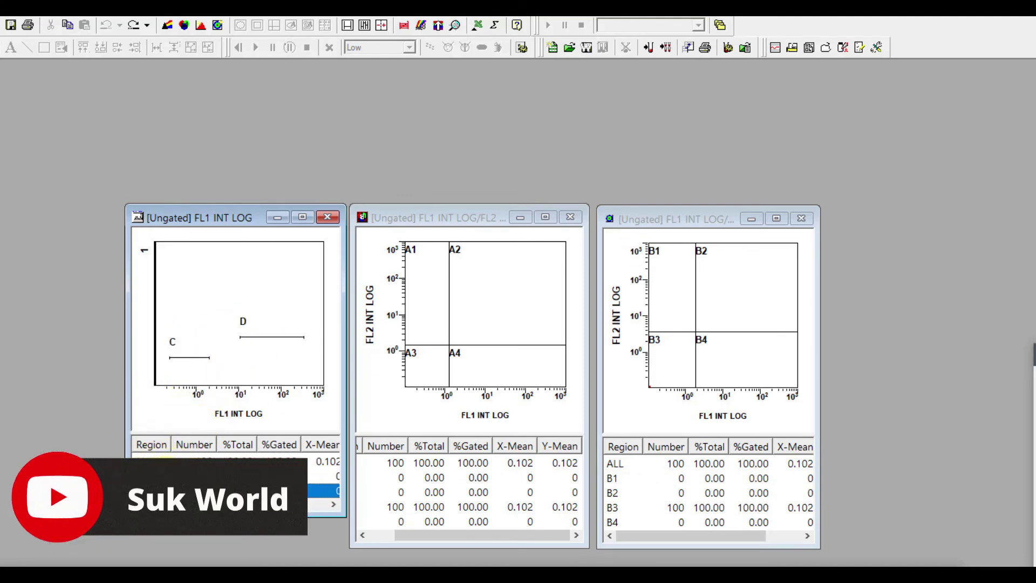